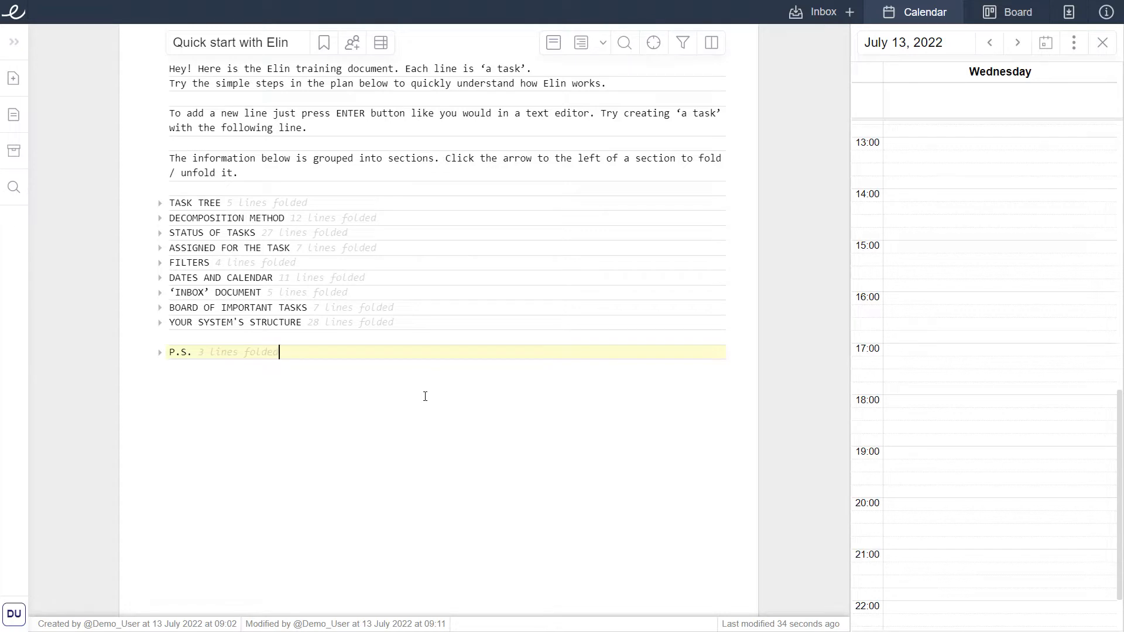
Add a new task line reading "New task" below the instruction about adding a new line.
{"action": "left_click_drag", "start_coordinate": [167, 69], "coordinate": [383, 352]}
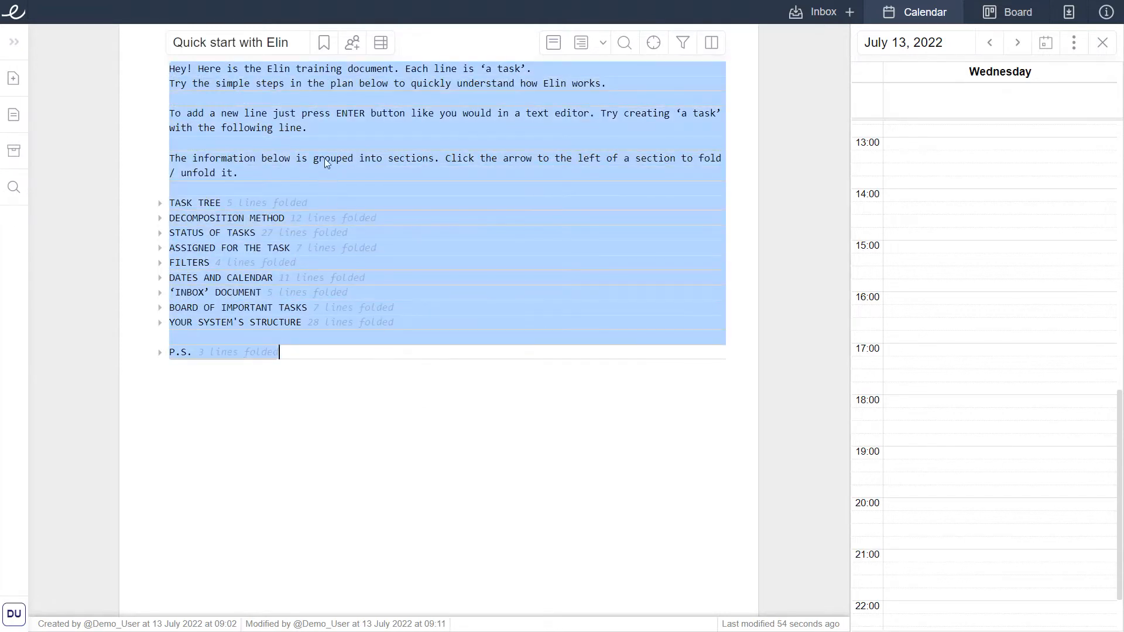
{"action": "left_click", "coordinate": [319, 128]}
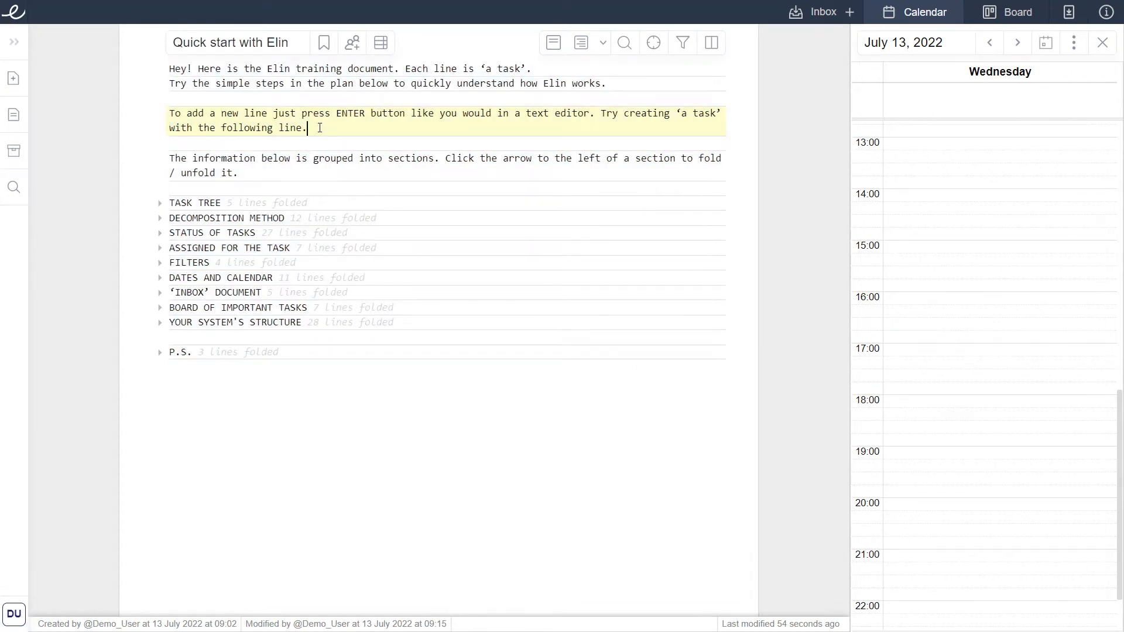
{"action": "key", "text": "Return"}
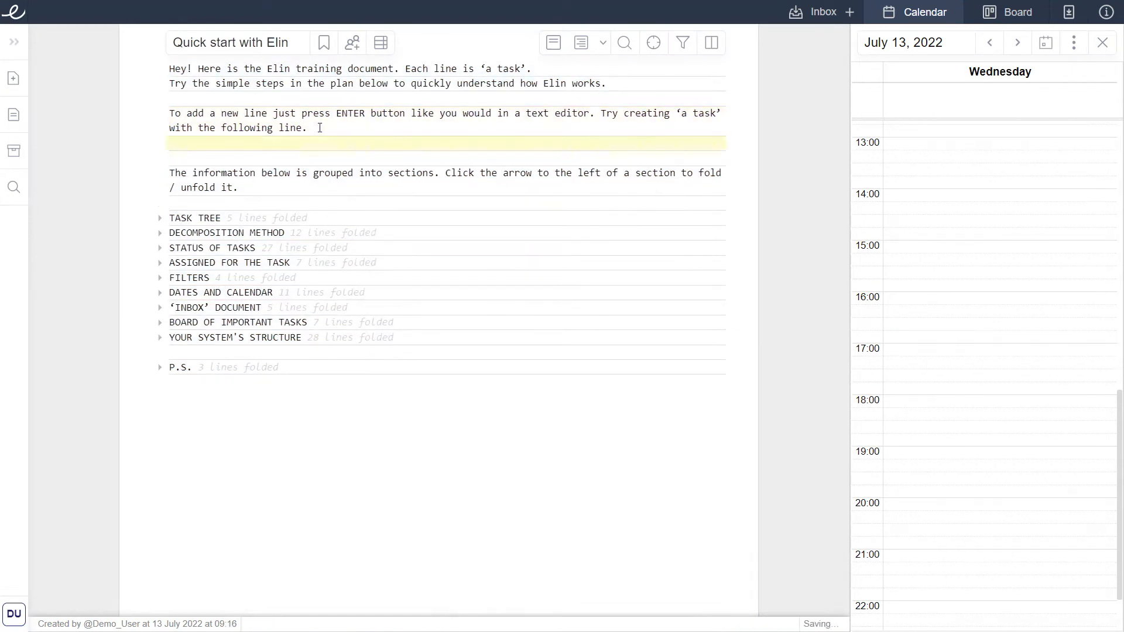
{"action": "type", "text": "New task"}
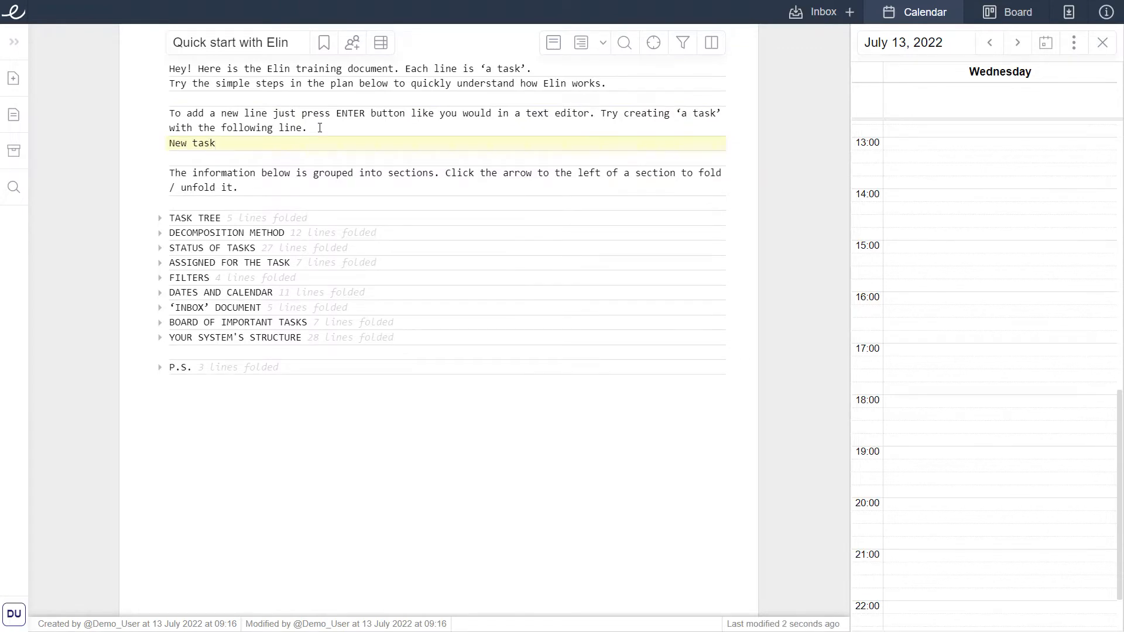
Unfold all sections of the document and fold them all again.
{"action": "left_click", "coordinate": [583, 44]}
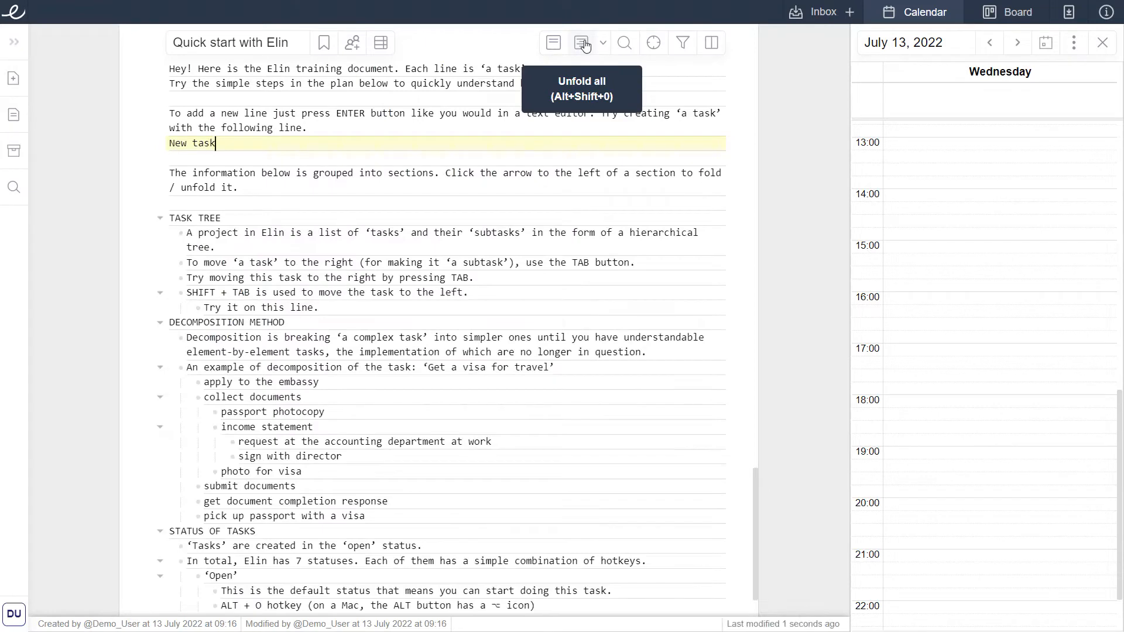
{"action": "left_click", "coordinate": [554, 45]}
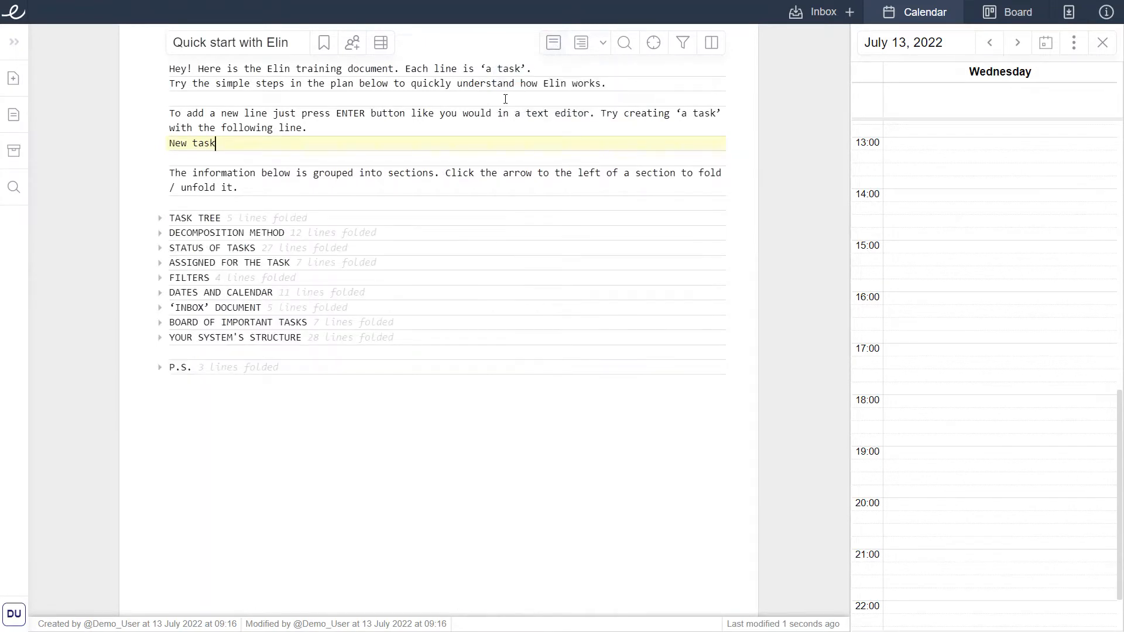
Unfold the Decomposition Method section and its example task about getting a visa.
{"action": "left_click", "coordinate": [335, 233]}
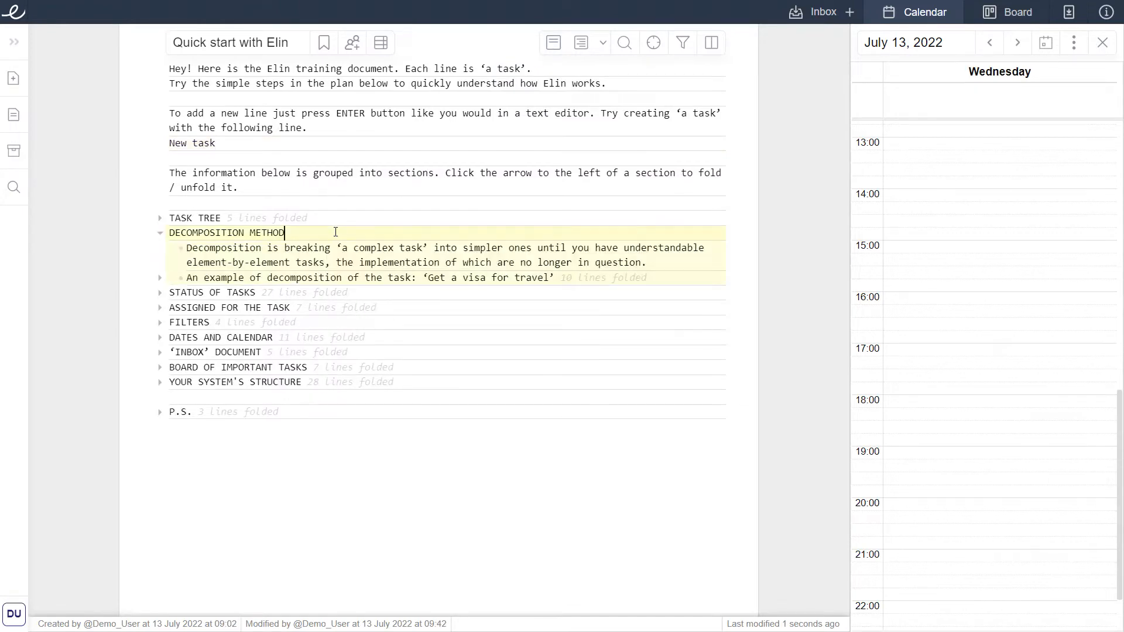
{"action": "left_click", "coordinate": [186, 249]}
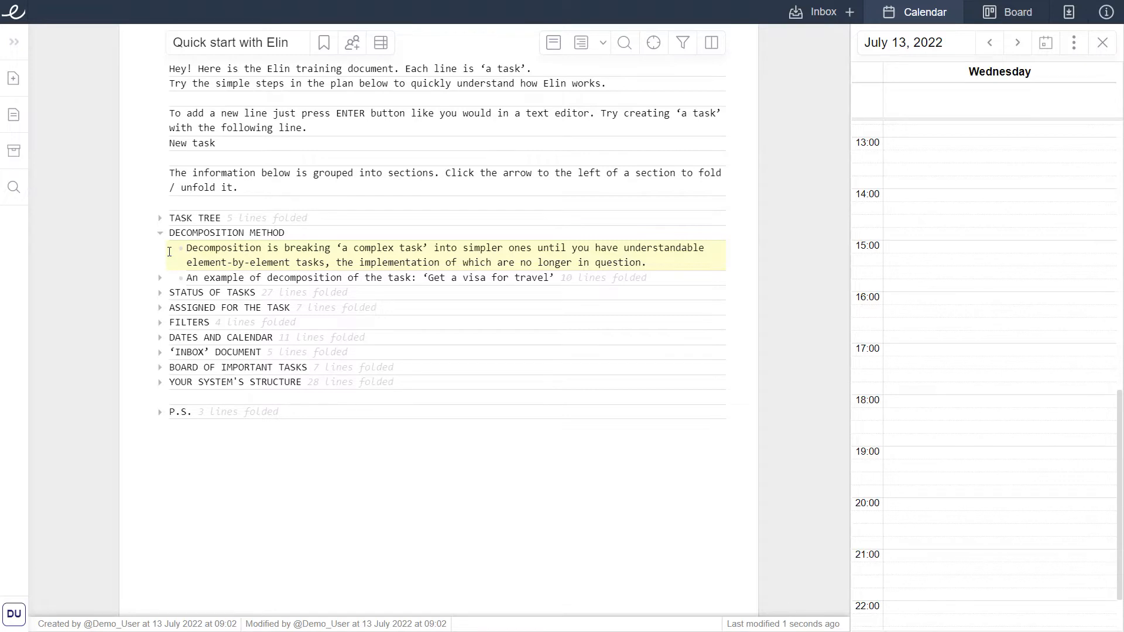
{"action": "left_click", "coordinate": [182, 272]}
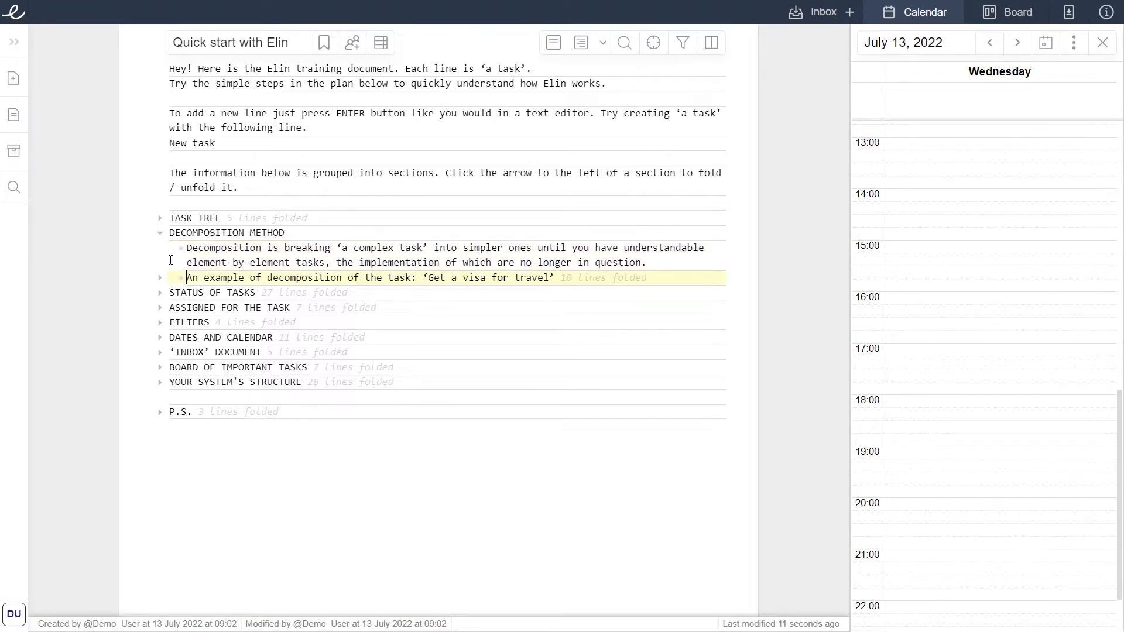
{"action": "left_click", "coordinate": [159, 277]}
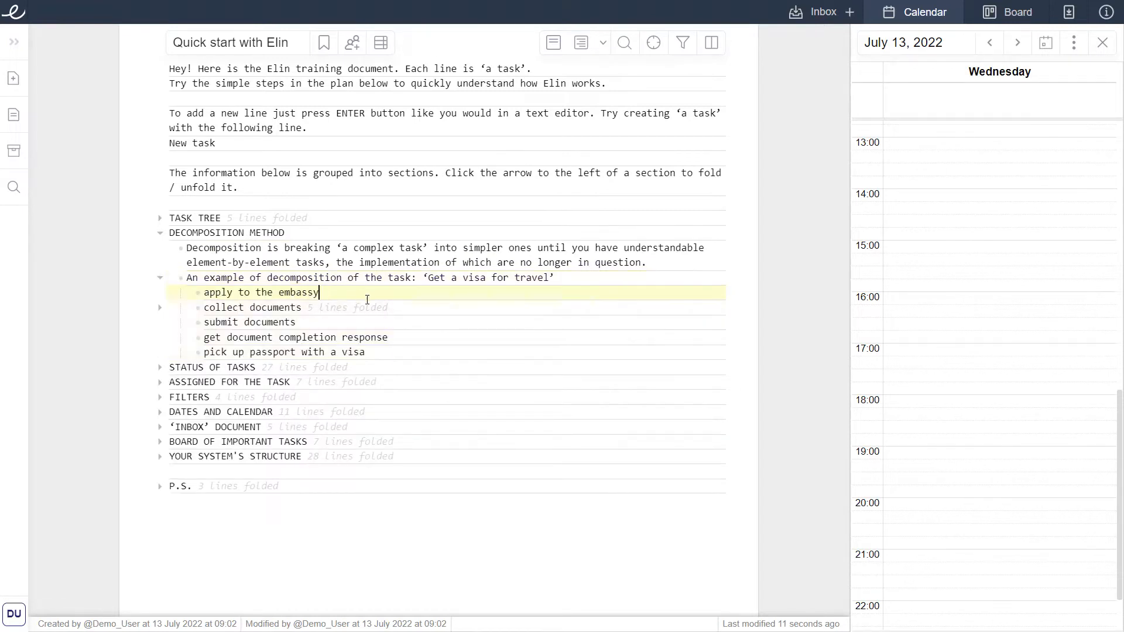
Unfold the collect documents subtask and its income statement subtask.
{"action": "left_click", "coordinate": [375, 321]}
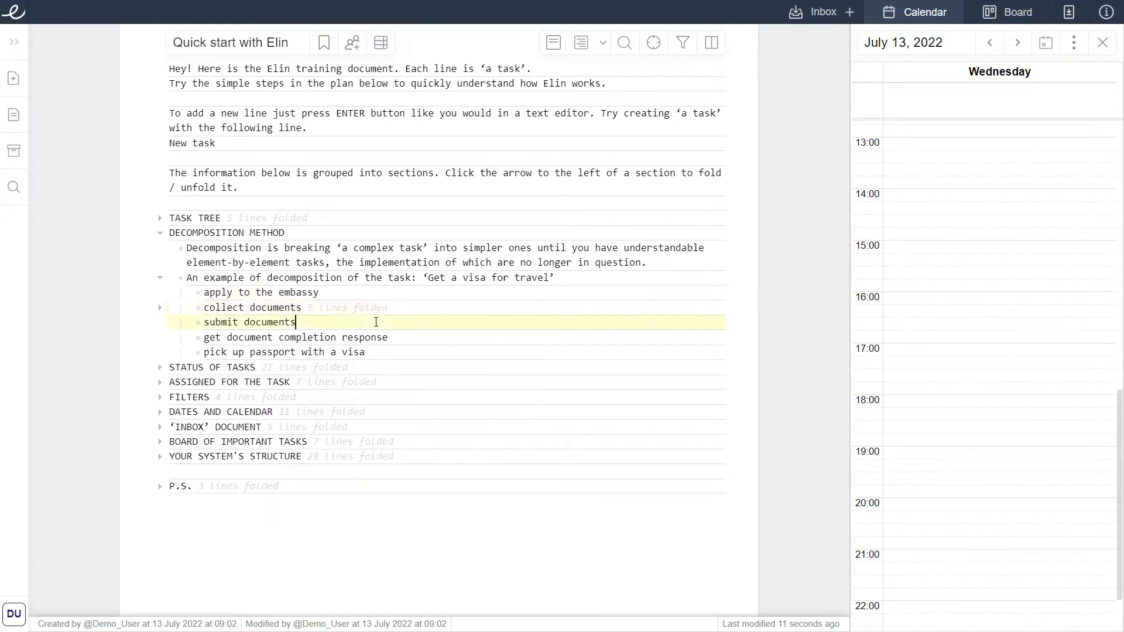
{"action": "left_click", "coordinate": [404, 338]}
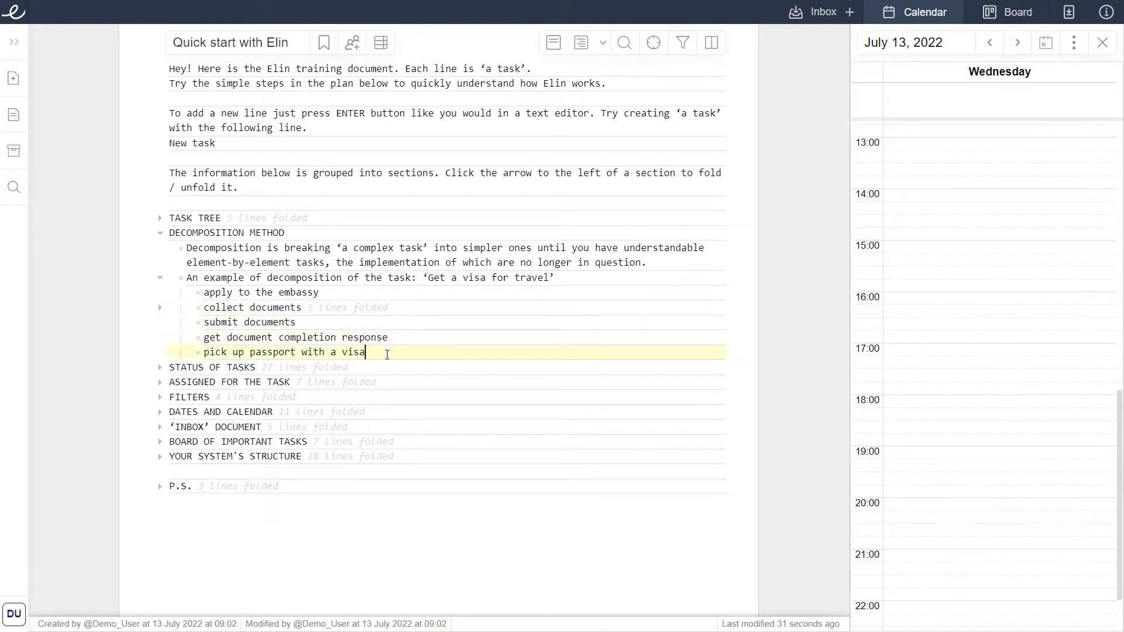
{"action": "left_click", "coordinate": [358, 311]}
{"action": "left_click", "coordinate": [358, 310]}
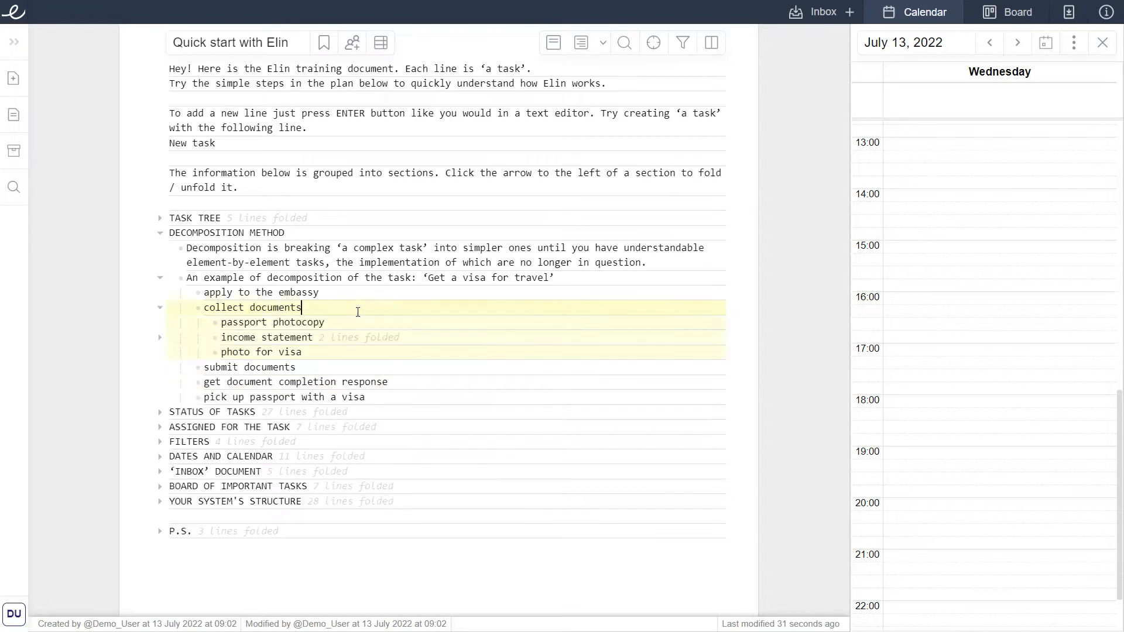
{"action": "left_click", "coordinate": [360, 322]}
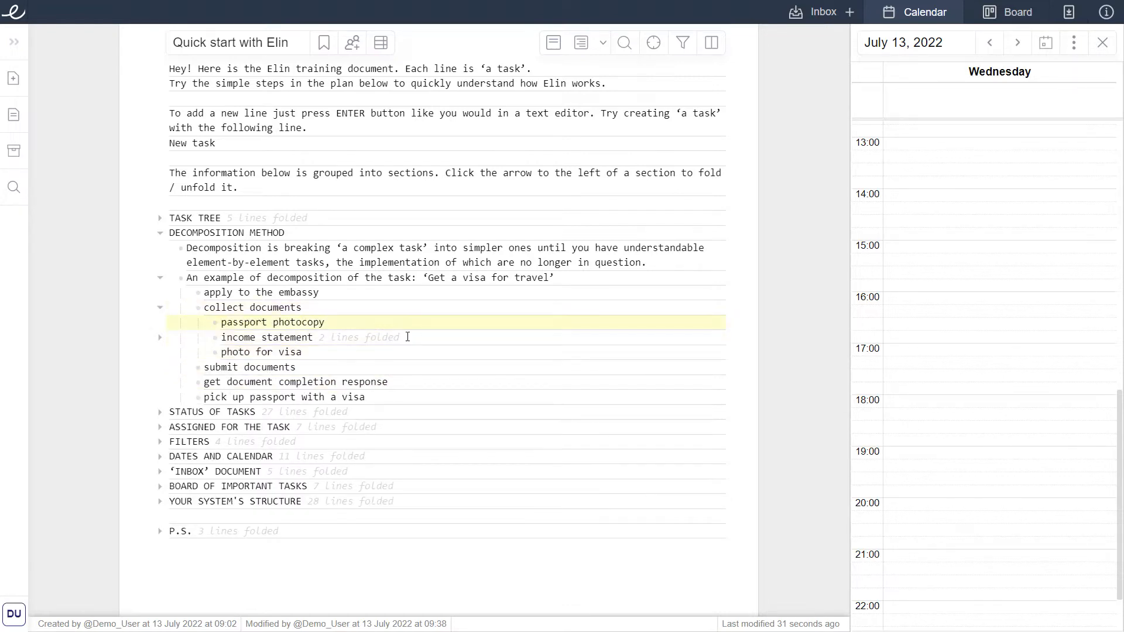
{"action": "left_click", "coordinate": [396, 351]}
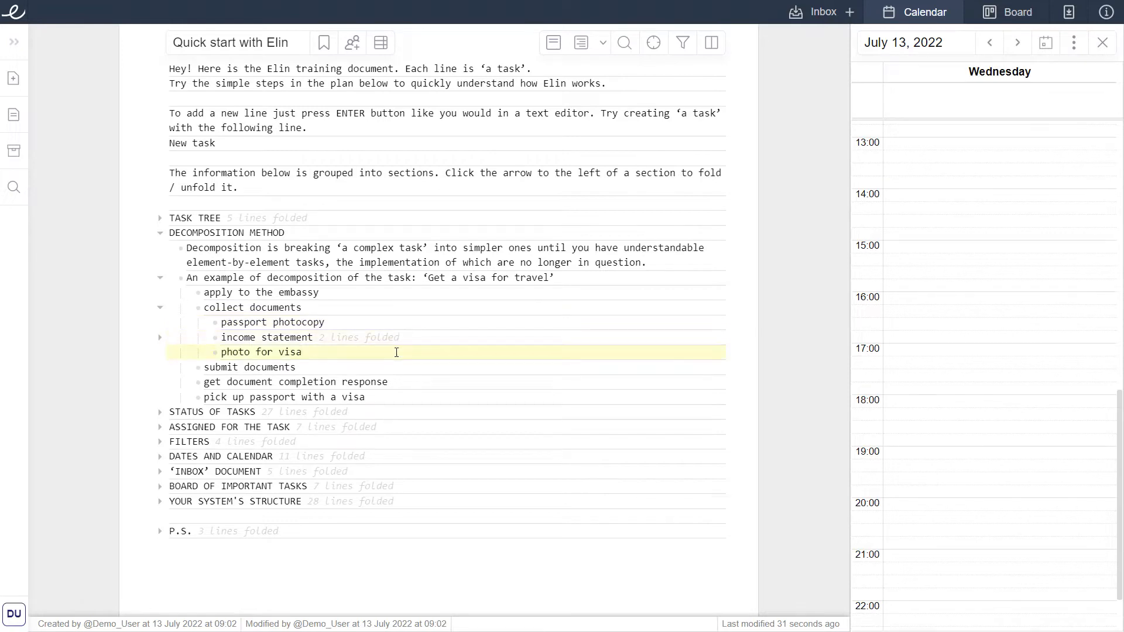
{"action": "left_click", "coordinate": [385, 340]}
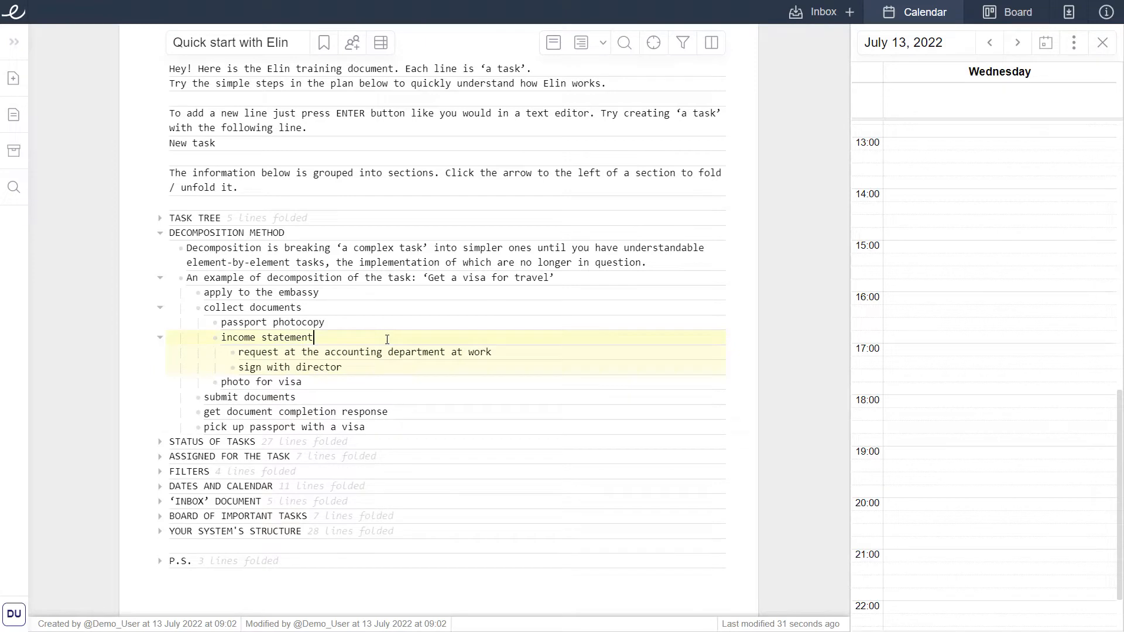
Indent the submit documents task one level and outdent it back again.
{"action": "left_click", "coordinate": [507, 353]}
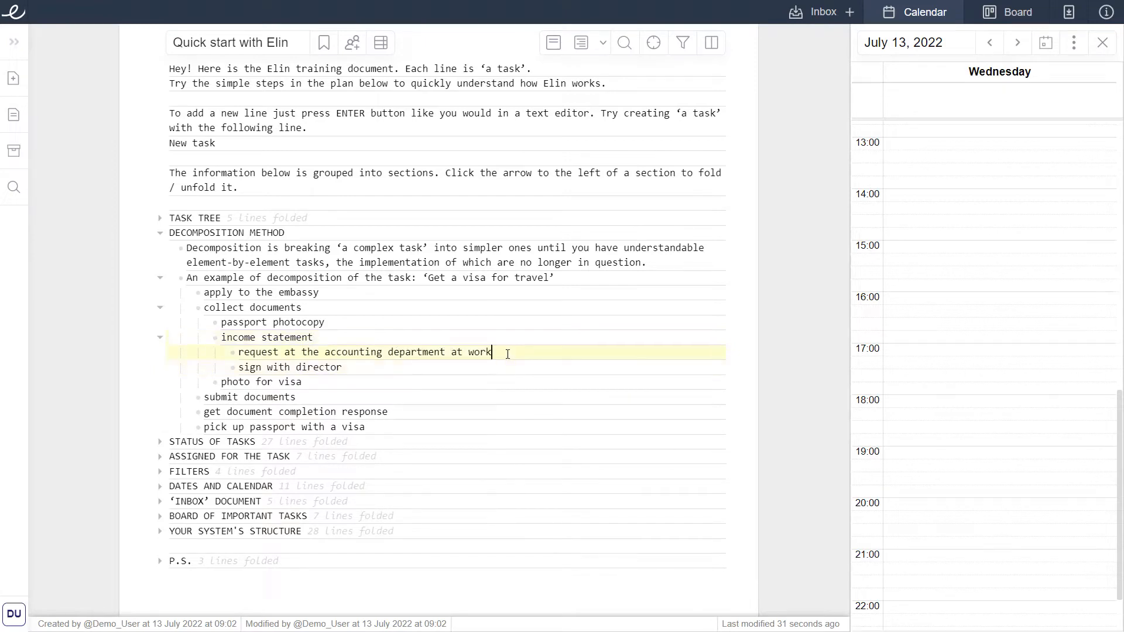
{"action": "left_click", "coordinate": [490, 368]}
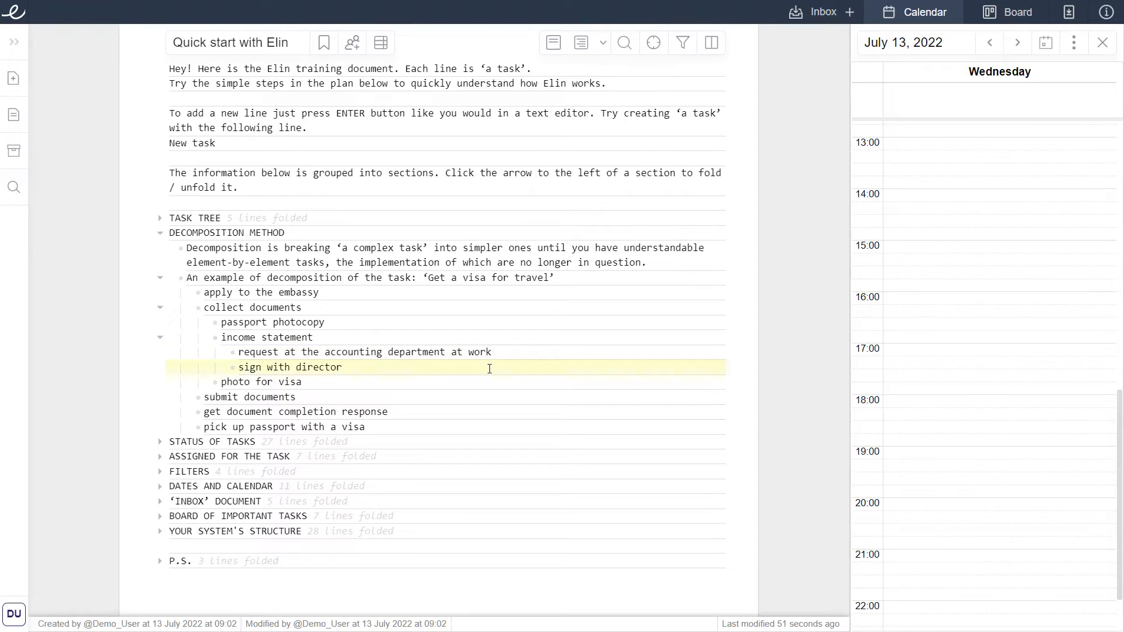
{"action": "left_click", "coordinate": [389, 400]}
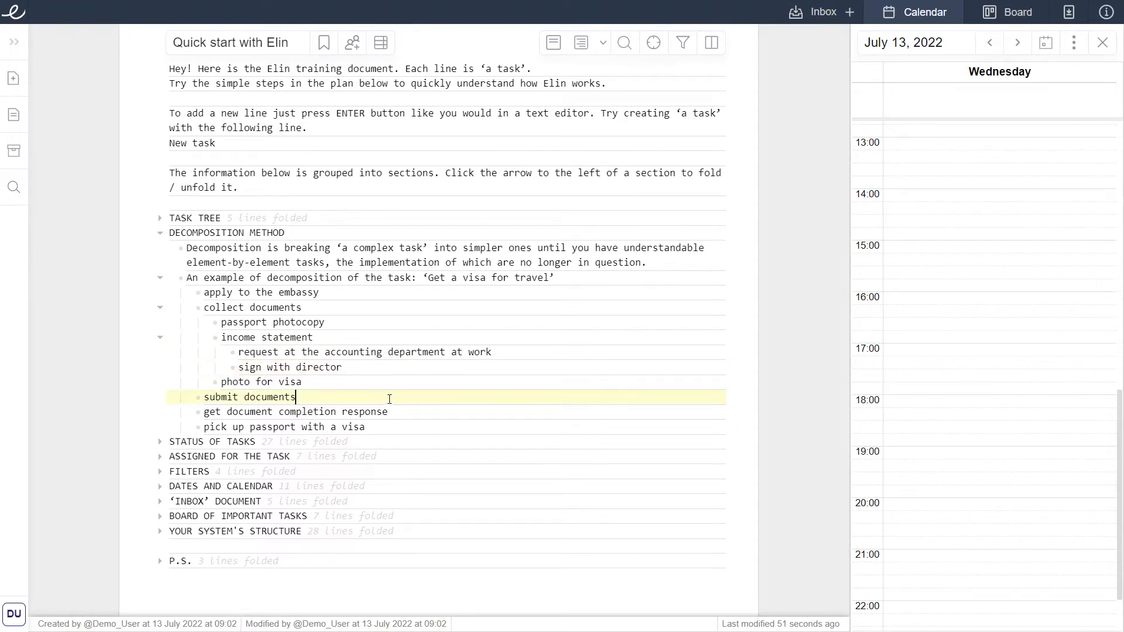
{"action": "key", "text": "Tab"}
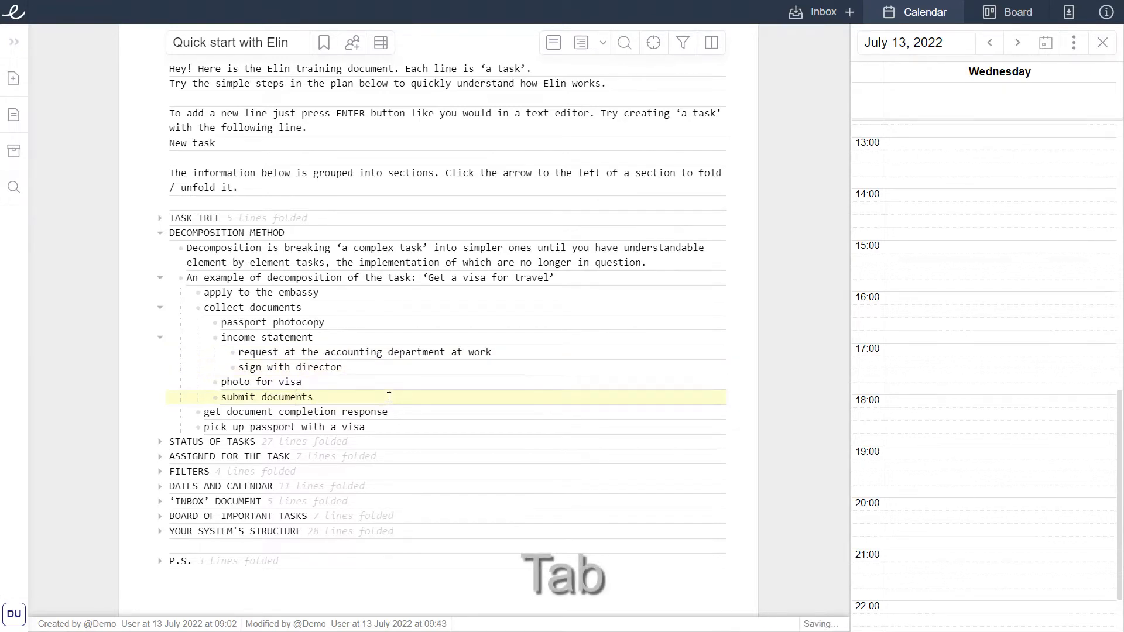
{"action": "key", "text": "shift+Tab"}
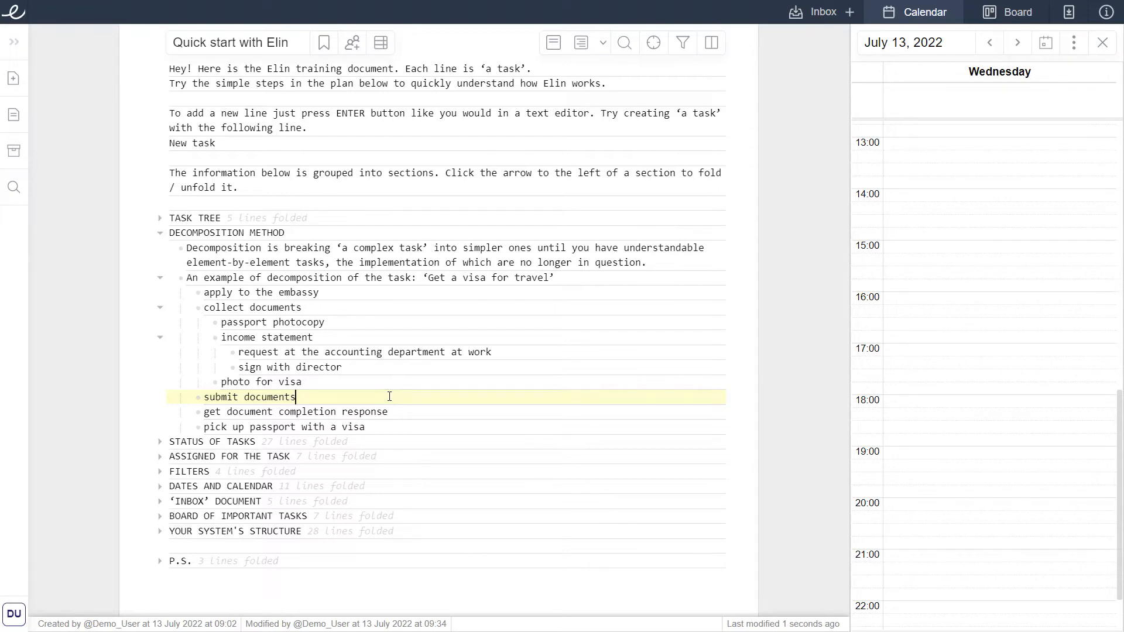
Indent the lines from income statement to photo for visa together, then outdent them back.
{"action": "left_click_drag", "start_coordinate": [222, 335], "coordinate": [359, 380]}
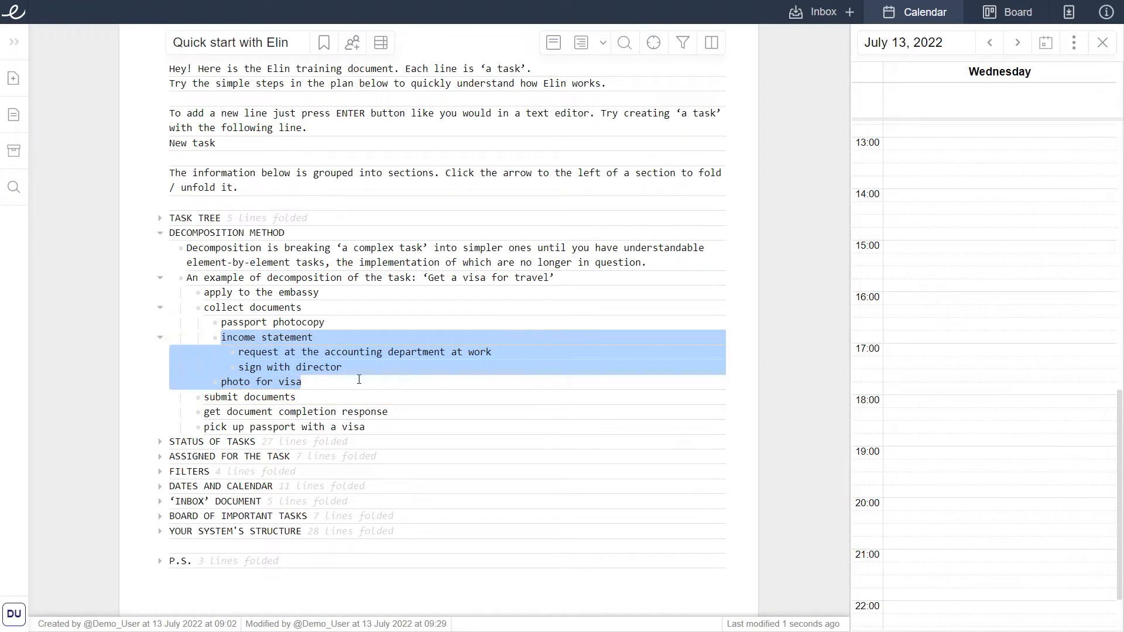
{"action": "key", "text": "Tab"}
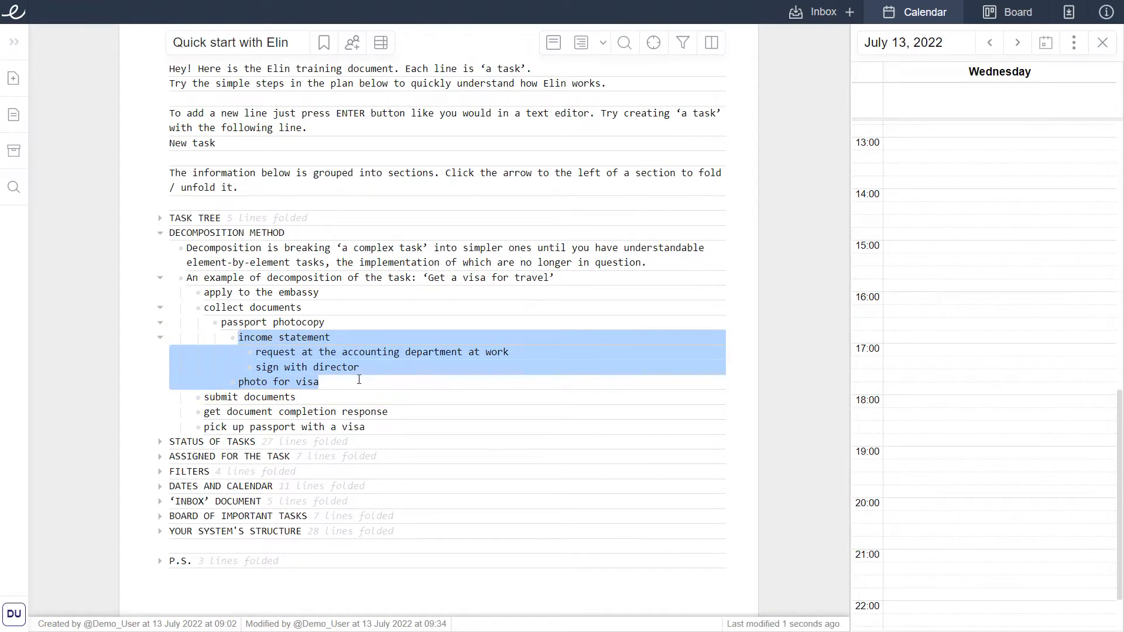
{"action": "key", "text": "shift+Tab"}
{"action": "left_click", "coordinate": [360, 381]}
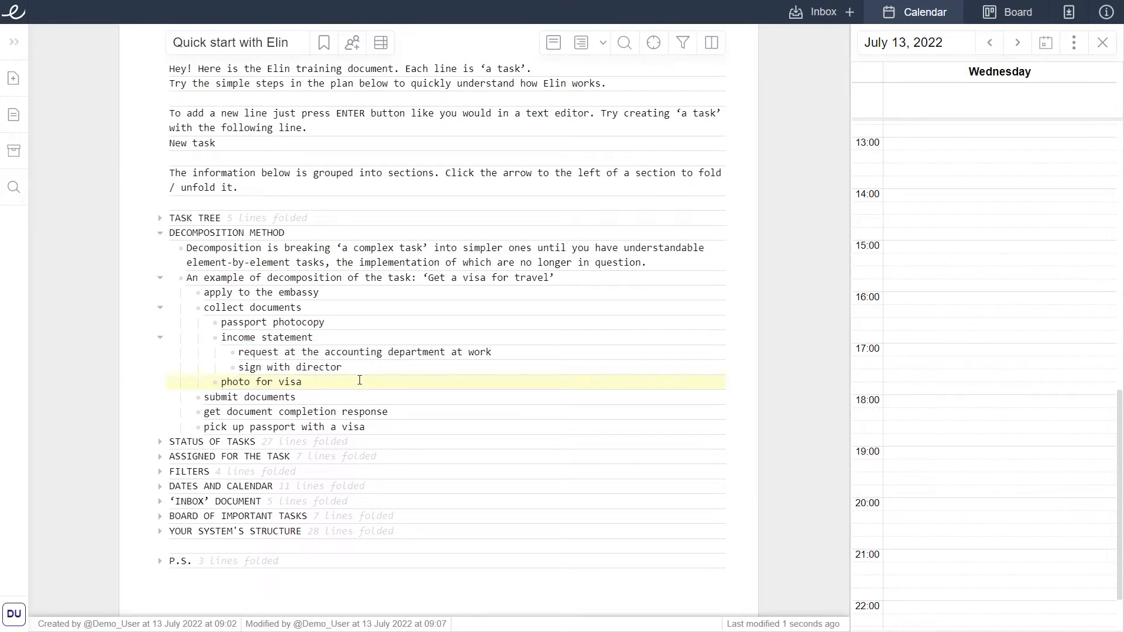
Unfold the Status of Tasks section and switch the document to the table view with status columns.
{"action": "left_click", "coordinate": [320, 443]}
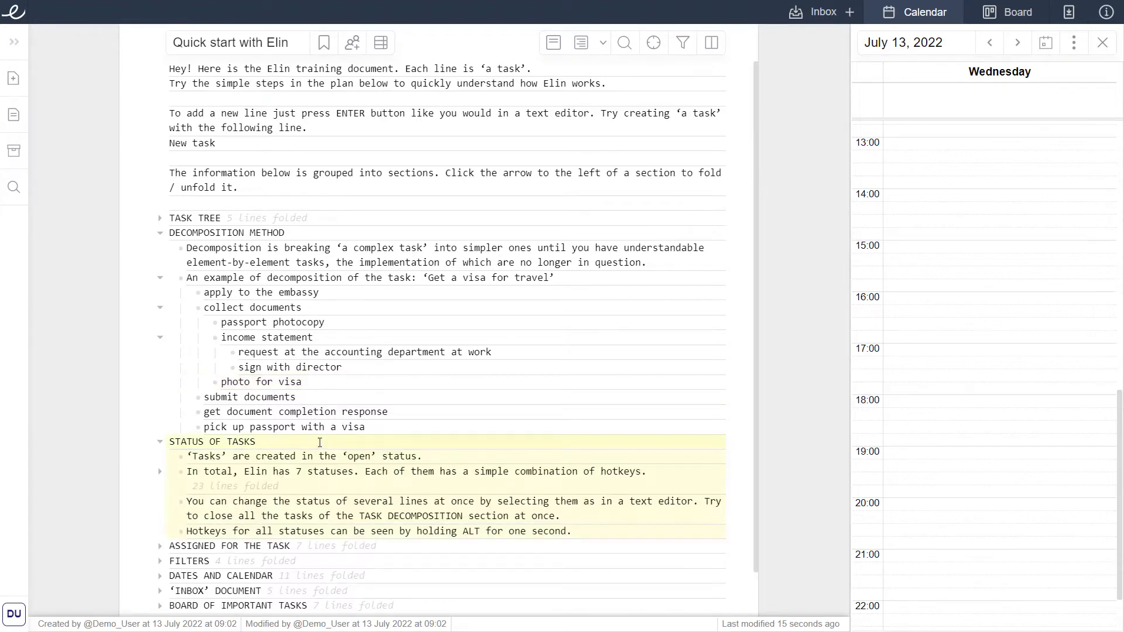
{"action": "left_click", "coordinate": [381, 42]}
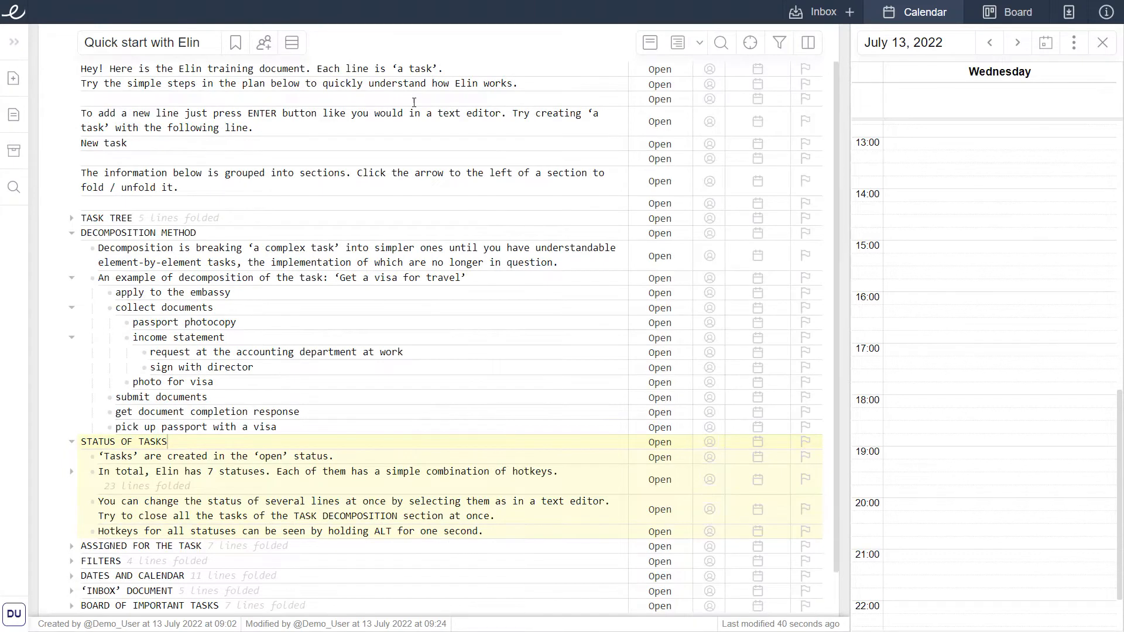
Focus on the visa decomposition example so all other sections fold.
{"action": "left_click", "coordinate": [477, 281]}
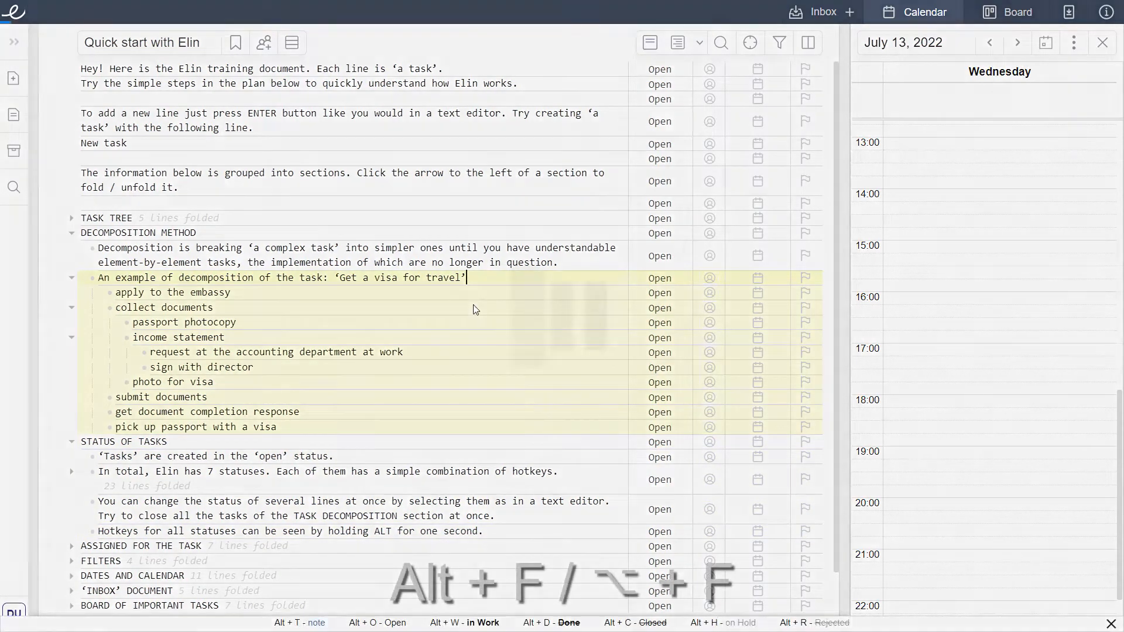
{"action": "key", "text": "alt+f"}
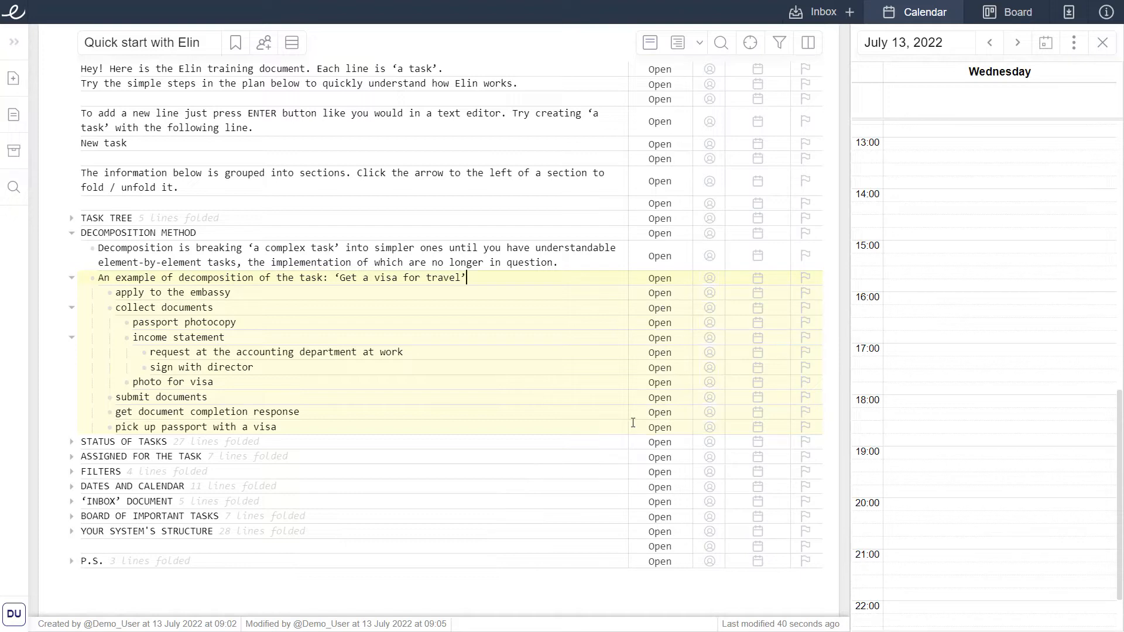
Set the status of the apply to the embassy task to Closed.
{"action": "left_click", "coordinate": [554, 291]}
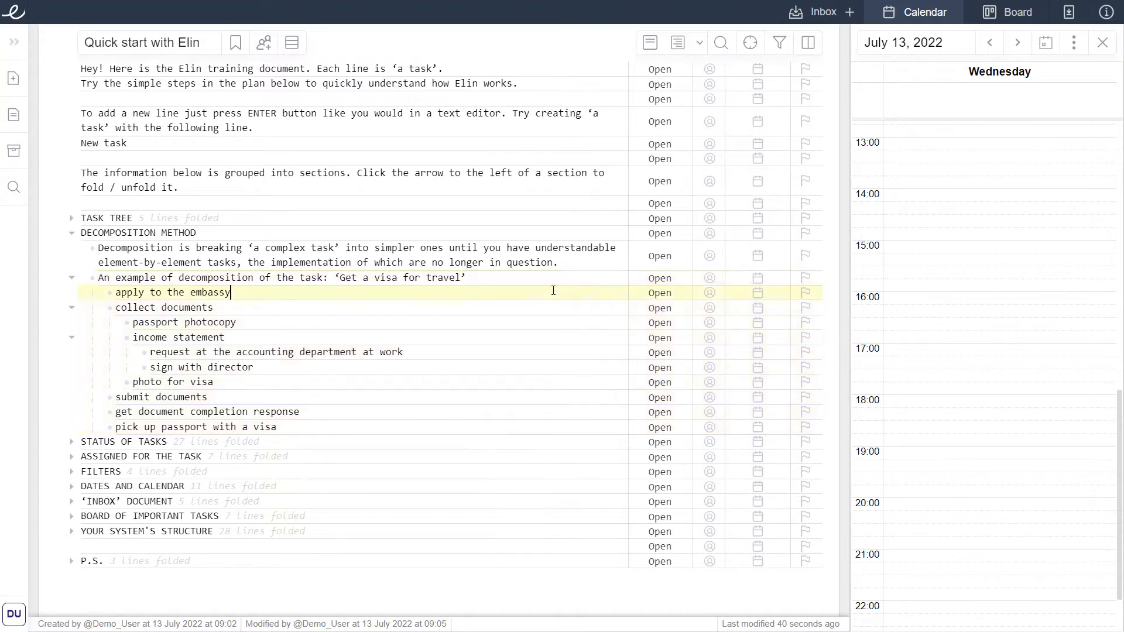
{"action": "left_click", "coordinate": [649, 294]}
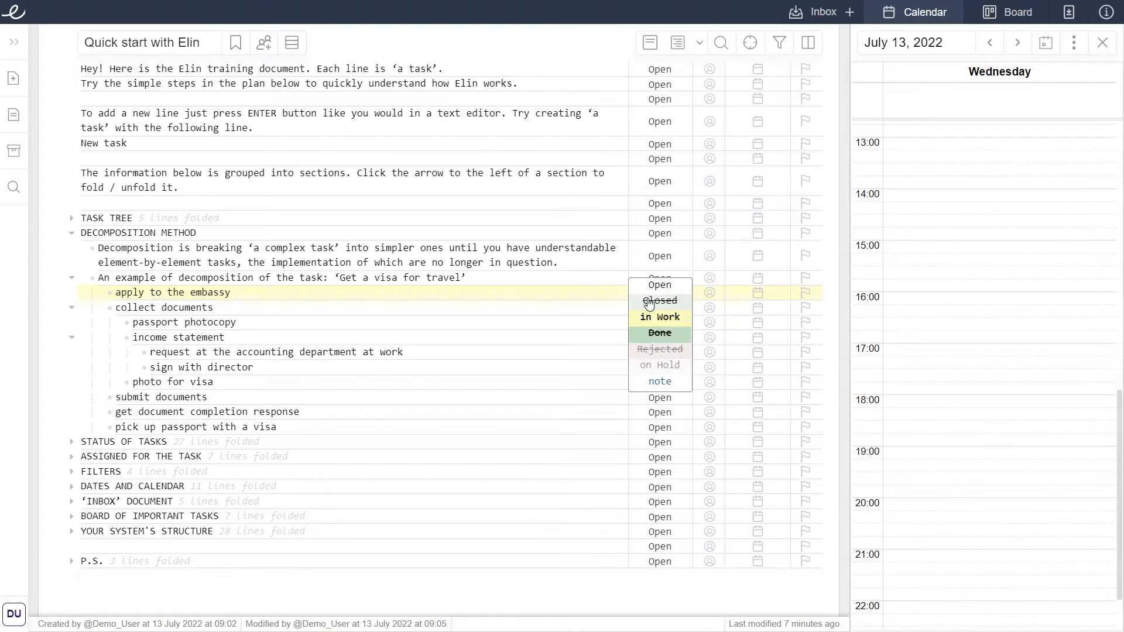
{"action": "left_click", "coordinate": [650, 300]}
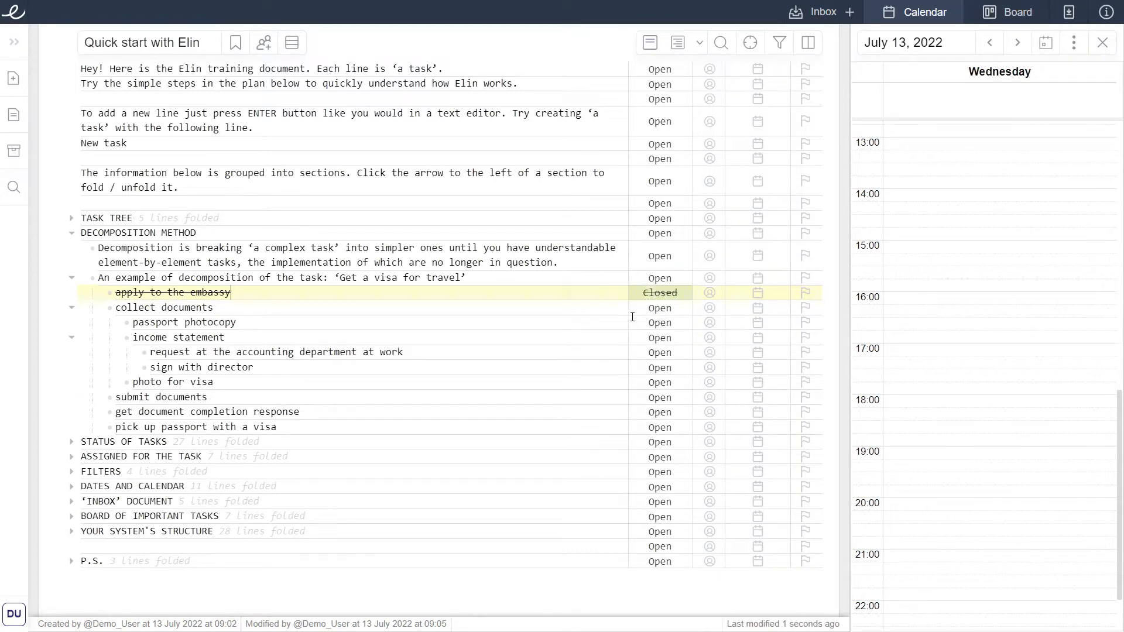
Set the status of the passport photocopy task to in Work.
{"action": "left_click", "coordinate": [603, 322]}
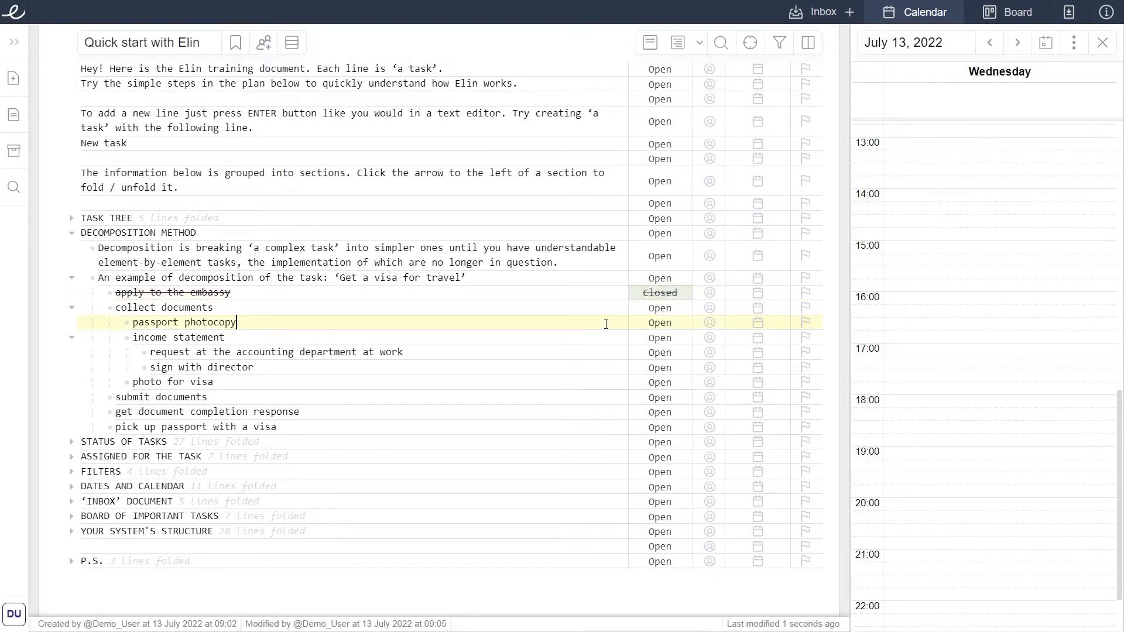
{"action": "left_click", "coordinate": [647, 325]}
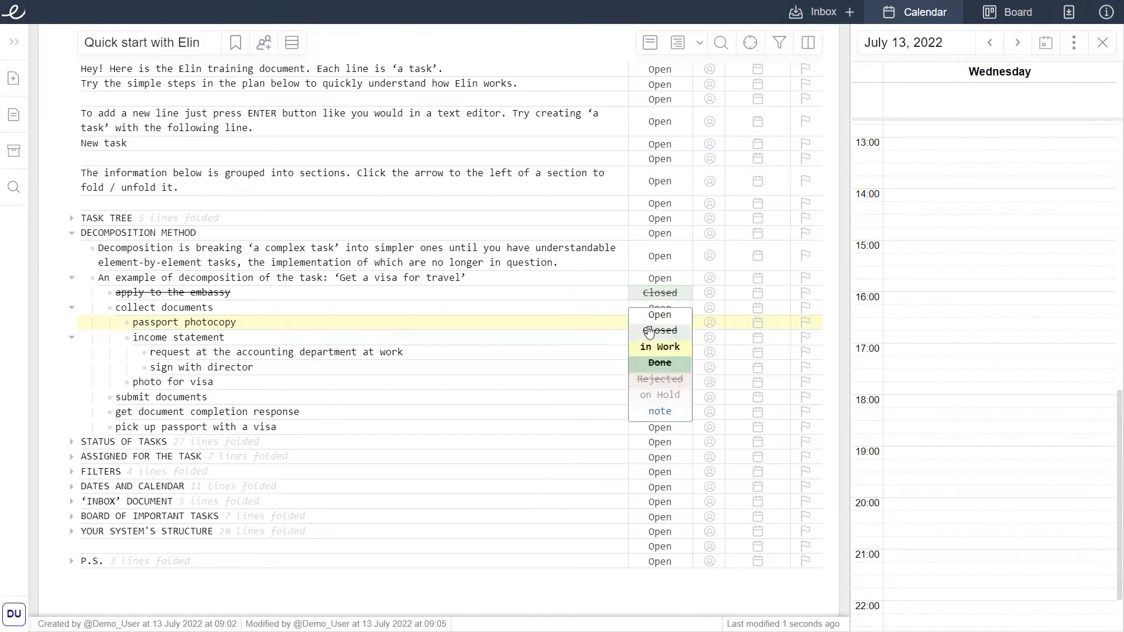
{"action": "left_click", "coordinate": [651, 347]}
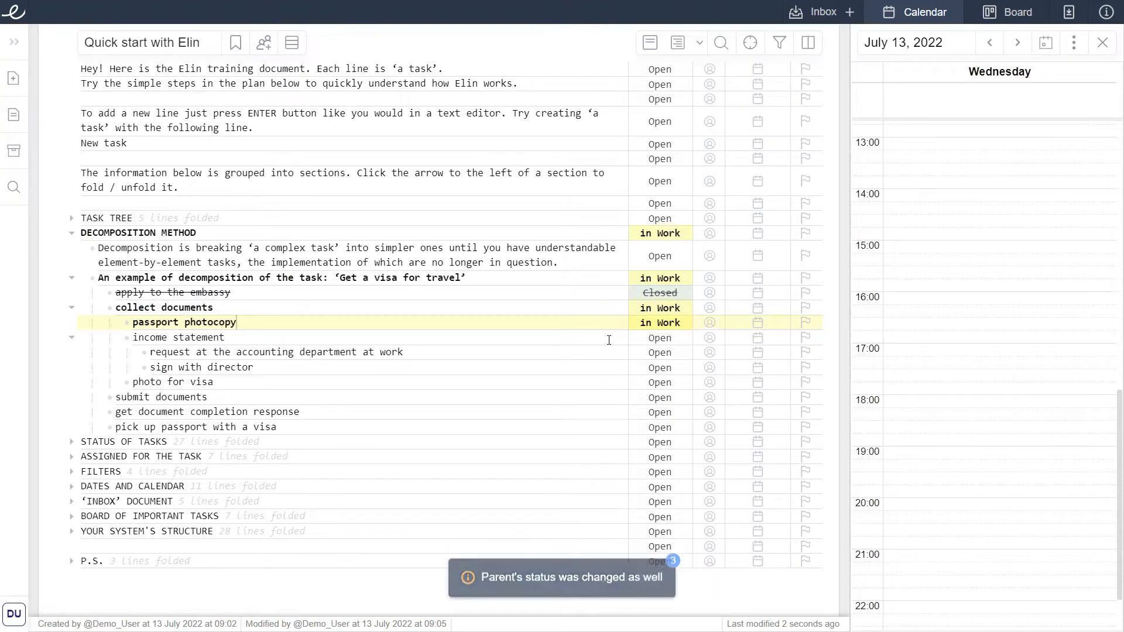
{"action": "left_click", "coordinate": [600, 307]}
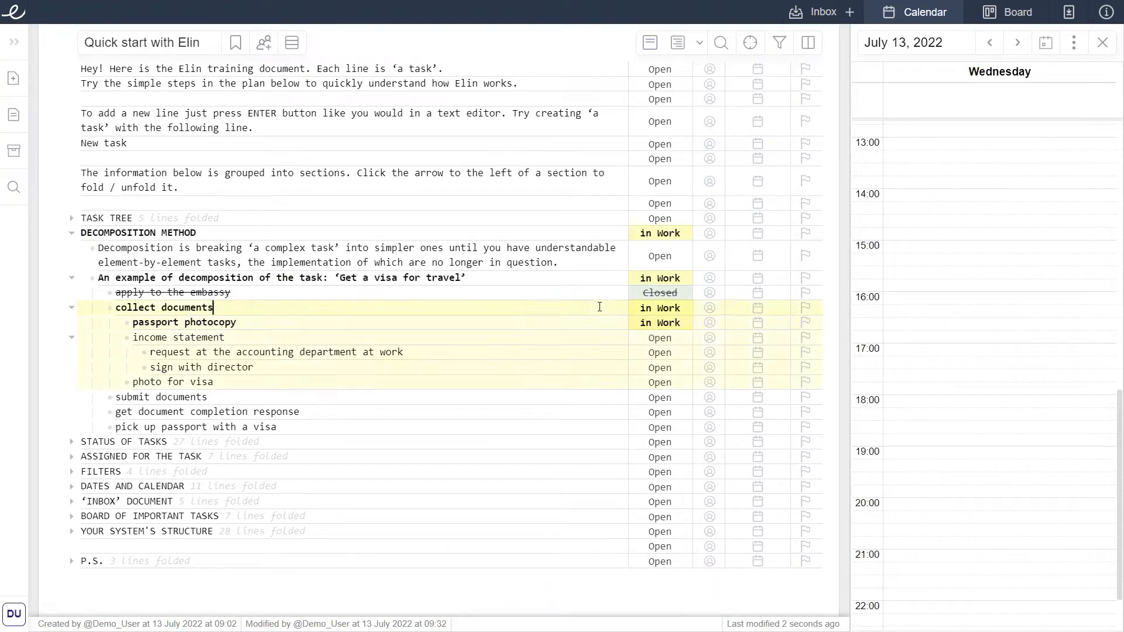
Mark the passport photocopy task as Done.
{"action": "left_click", "coordinate": [594, 279]}
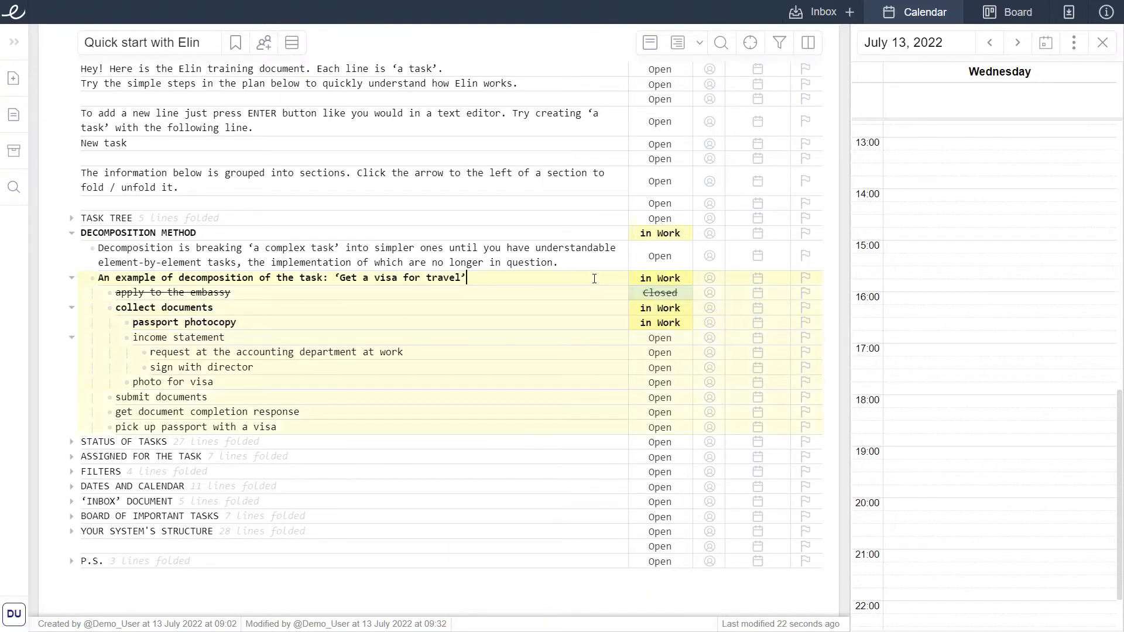
{"action": "left_click", "coordinate": [591, 234]}
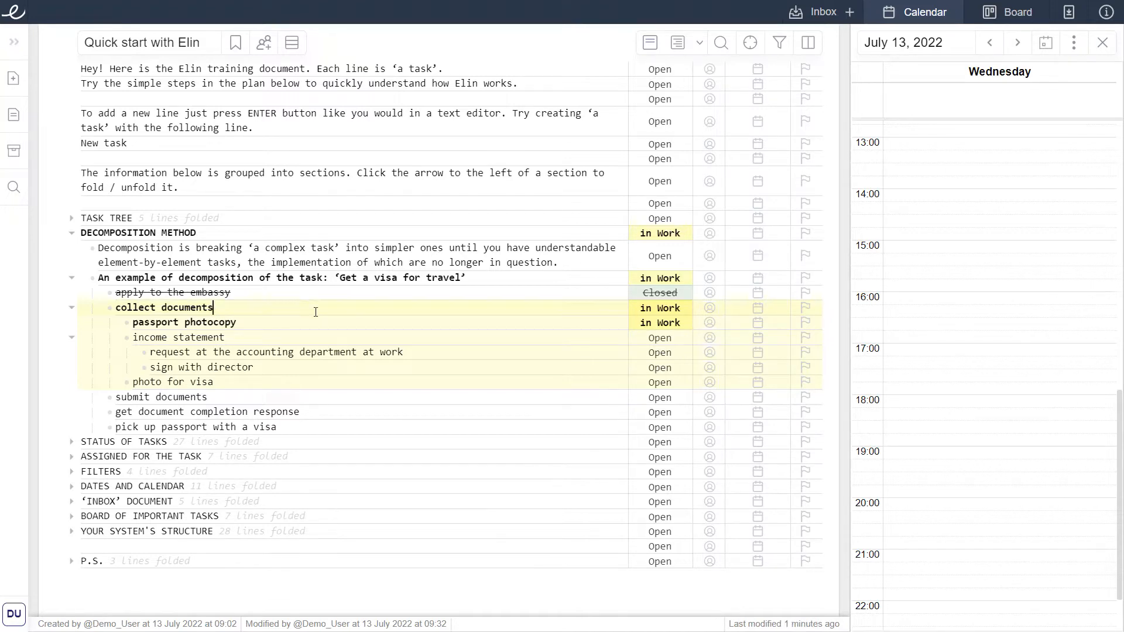
{"action": "left_click", "coordinate": [657, 323]}
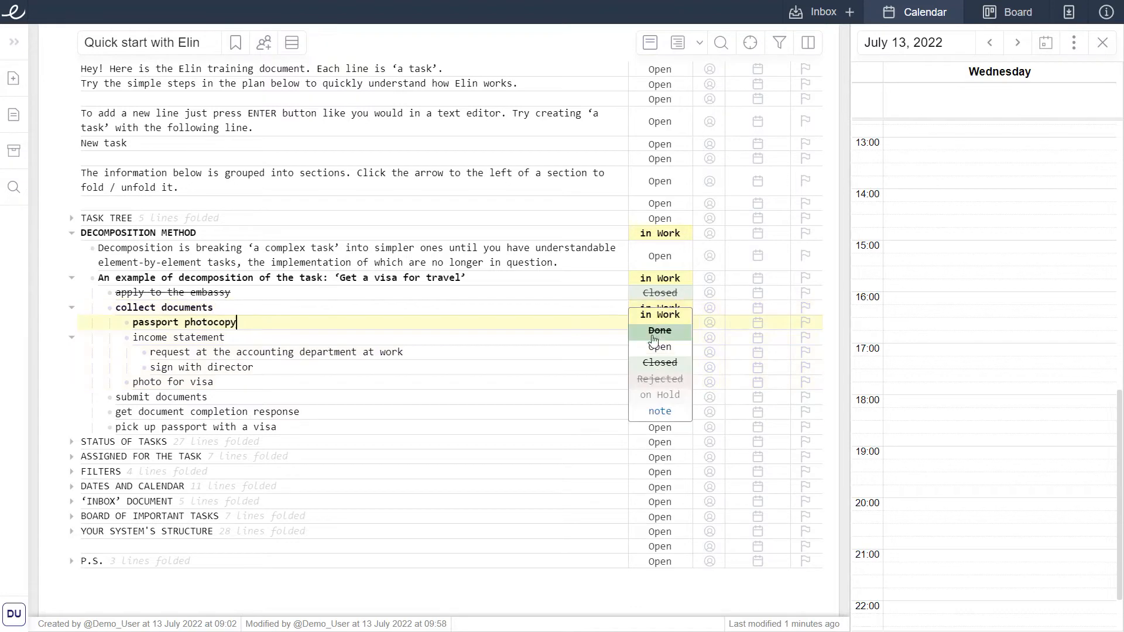
{"action": "left_click", "coordinate": [654, 341]}
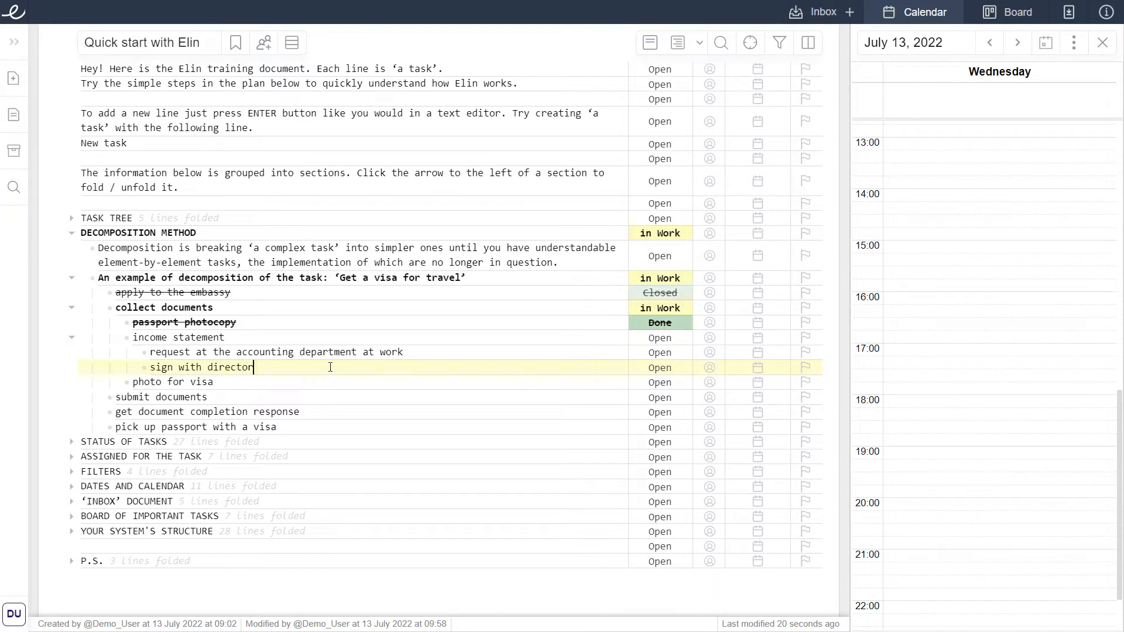
Put the sign with director task on Hold.
{"action": "key", "text": "alt+h"}
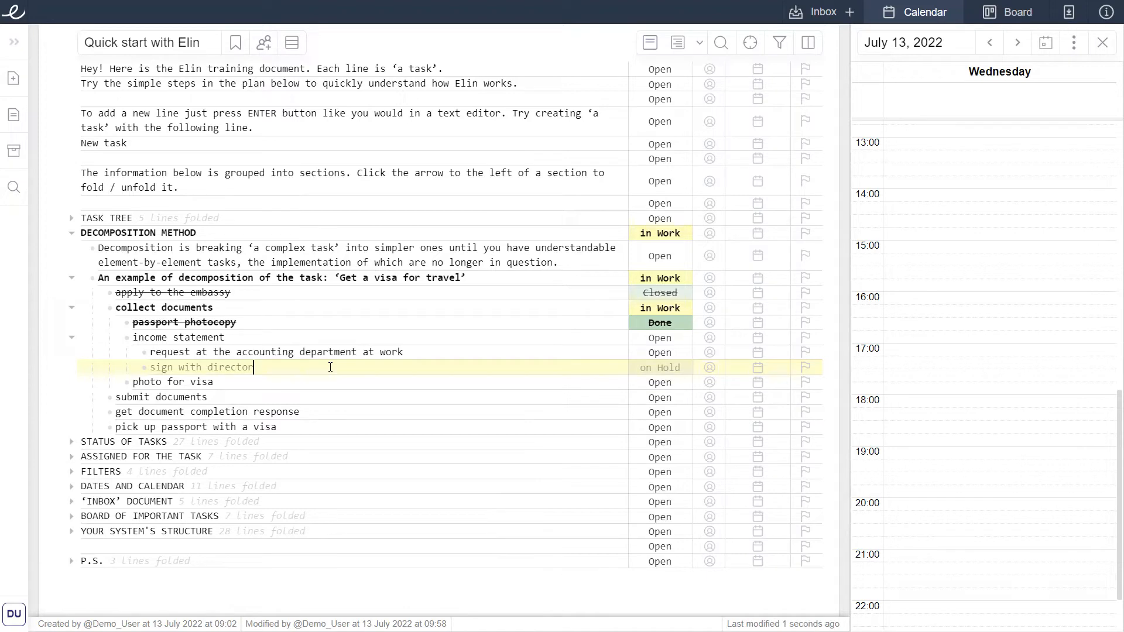
{"action": "key", "text": "alt"}
{"action": "left_click", "coordinate": [328, 368]}
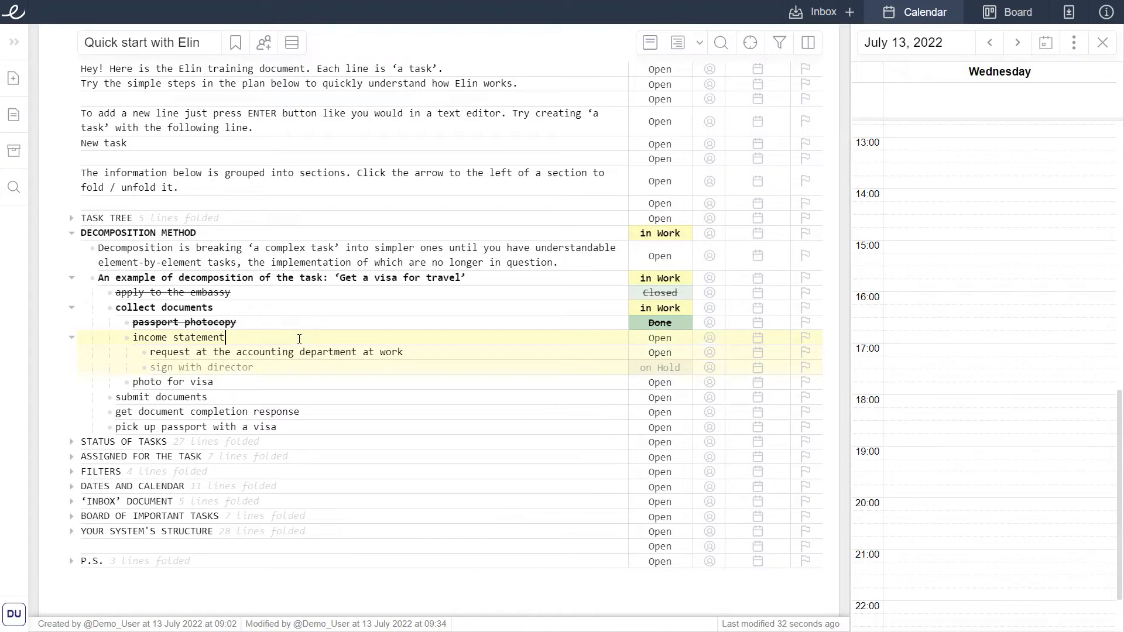
Reject the income statement task together with its subtasks.
{"action": "key", "text": "alt+r"}
{"action": "key", "text": "Return"}
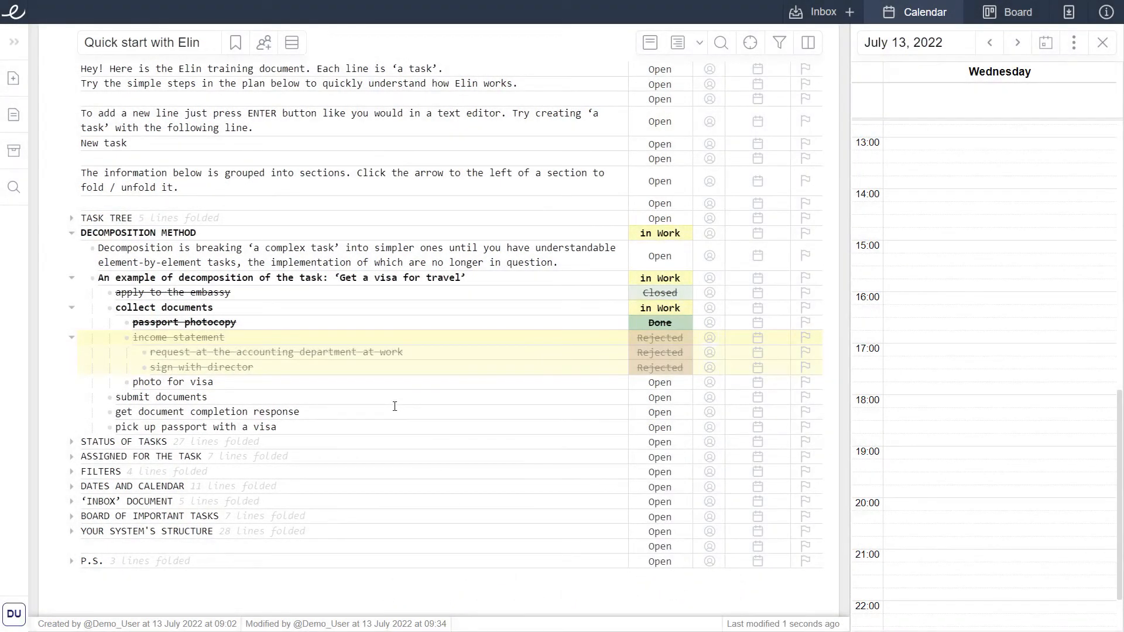
Add an outdented line 'bank statement is enough' below the income statement block and mark it as a note.
{"action": "left_click", "coordinate": [332, 374]}
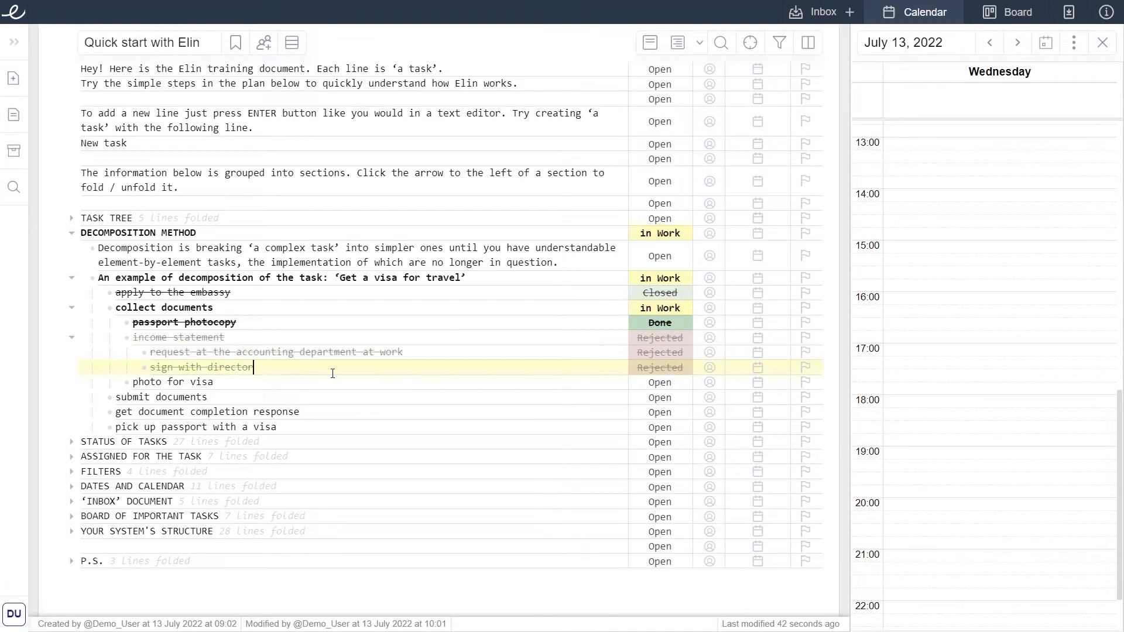
{"action": "key", "text": "Return"}
{"action": "key", "text": "shift+Tab"}
{"action": "type", "text": "ba"}
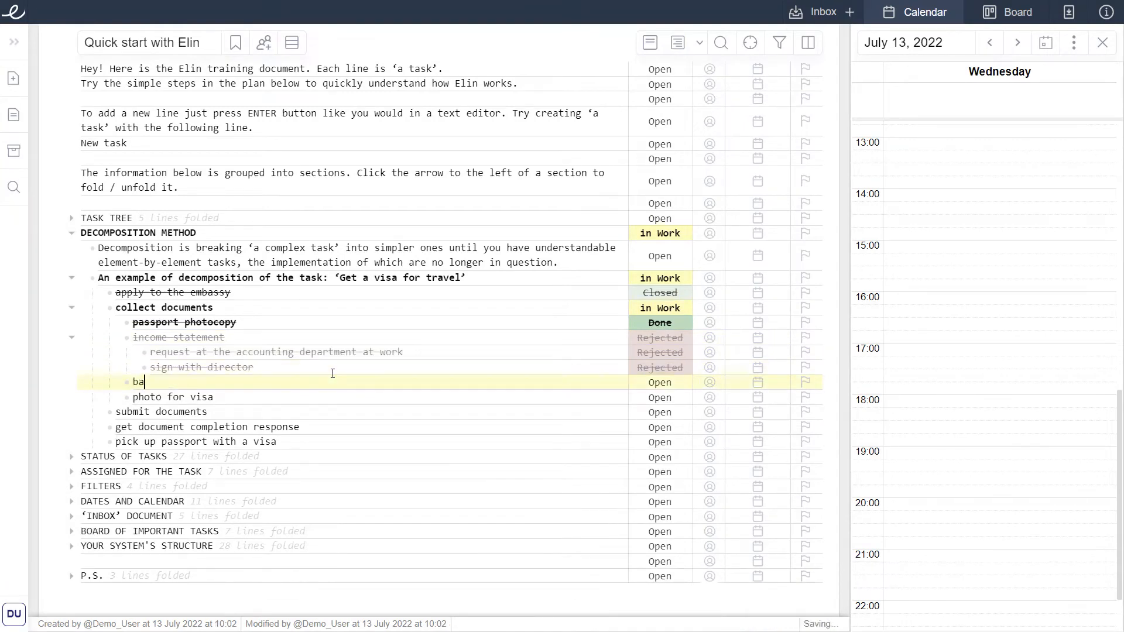
{"action": "type", "text": "nk statement is enough"}
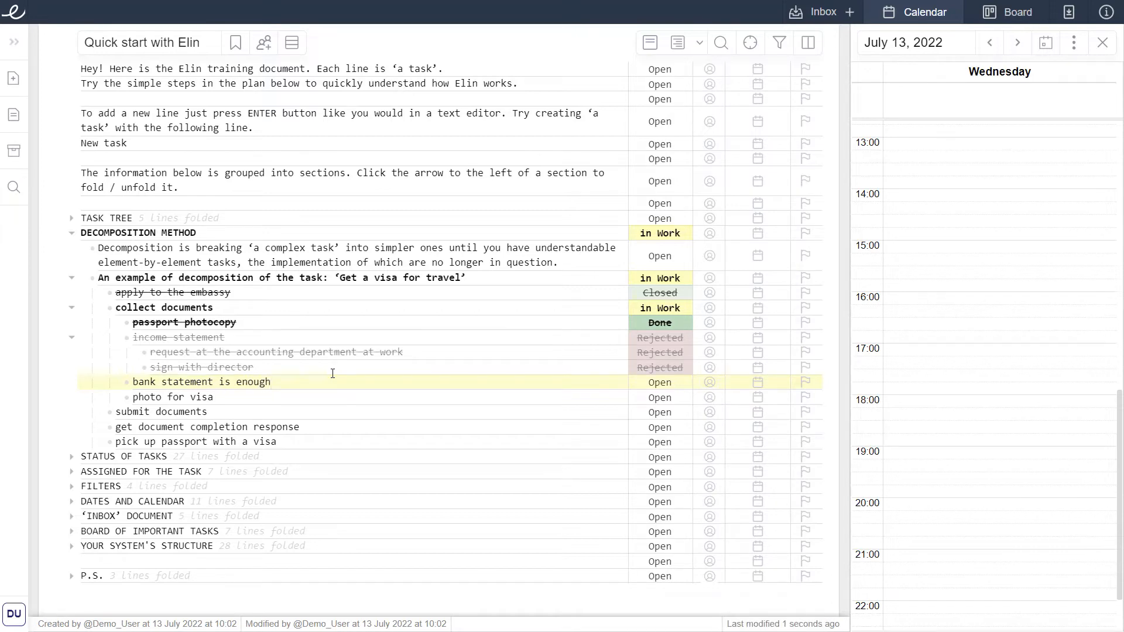
{"action": "key", "text": "alt+t"}
Close the submit documents, get document completion response and pick up passport tasks together.
{"action": "left_click_drag", "start_coordinate": [114, 413], "coordinate": [302, 443]}
{"action": "key", "text": "alt+c"}
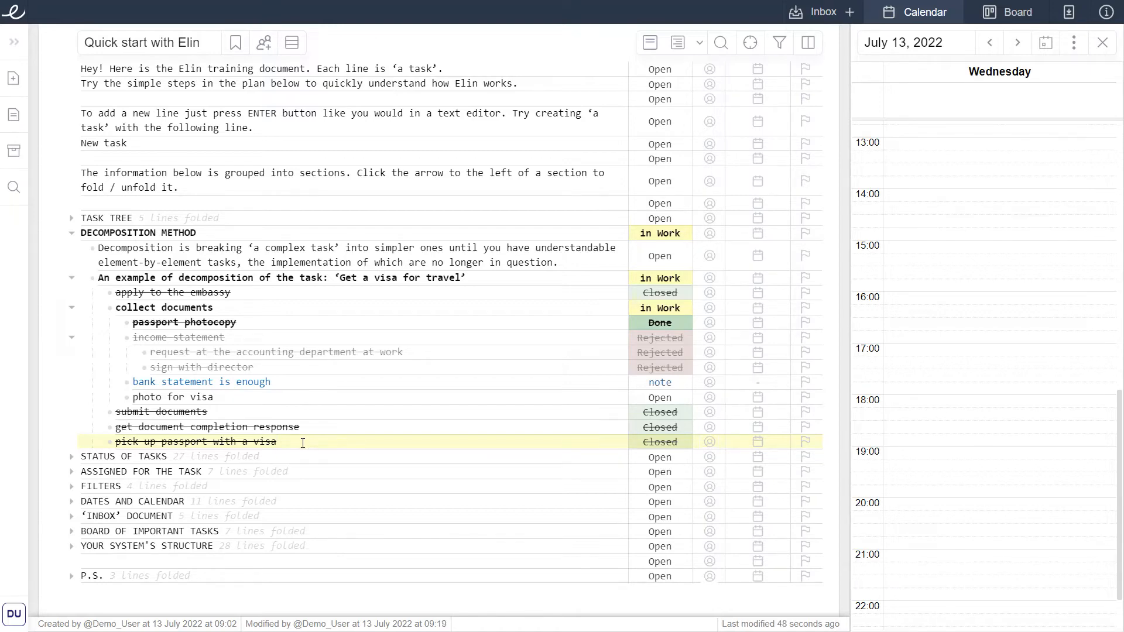
Unfold the Assigned for the task section, assign Your task to yourself and the second example task to the person it names.
{"action": "left_click", "coordinate": [252, 471]}
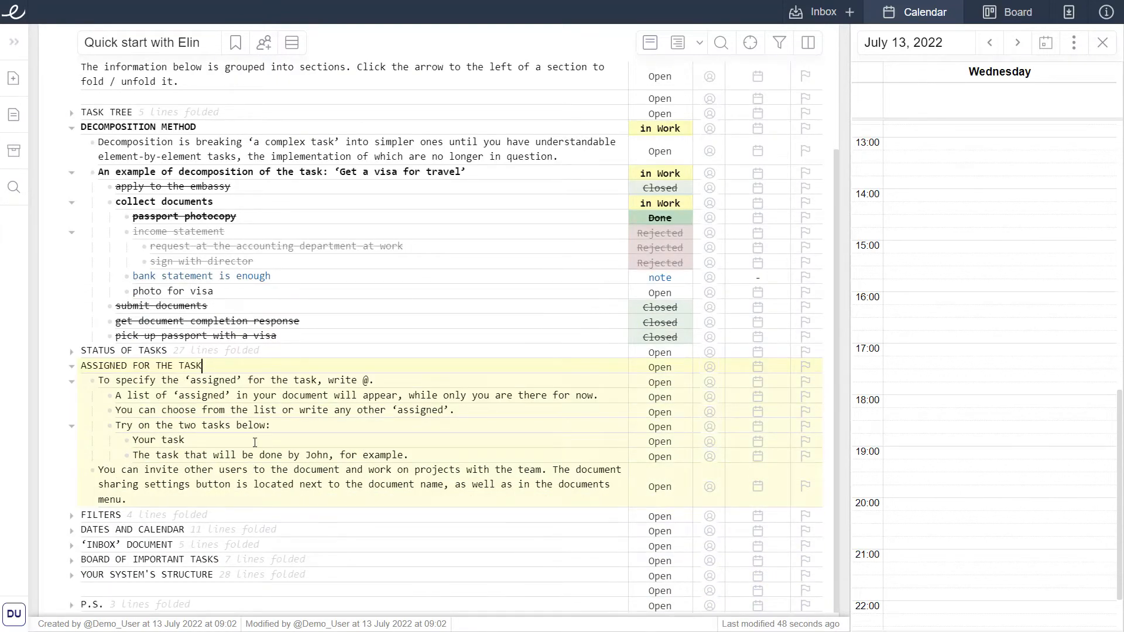
{"action": "left_click", "coordinate": [255, 442]}
{"action": "type", "text": "@"}
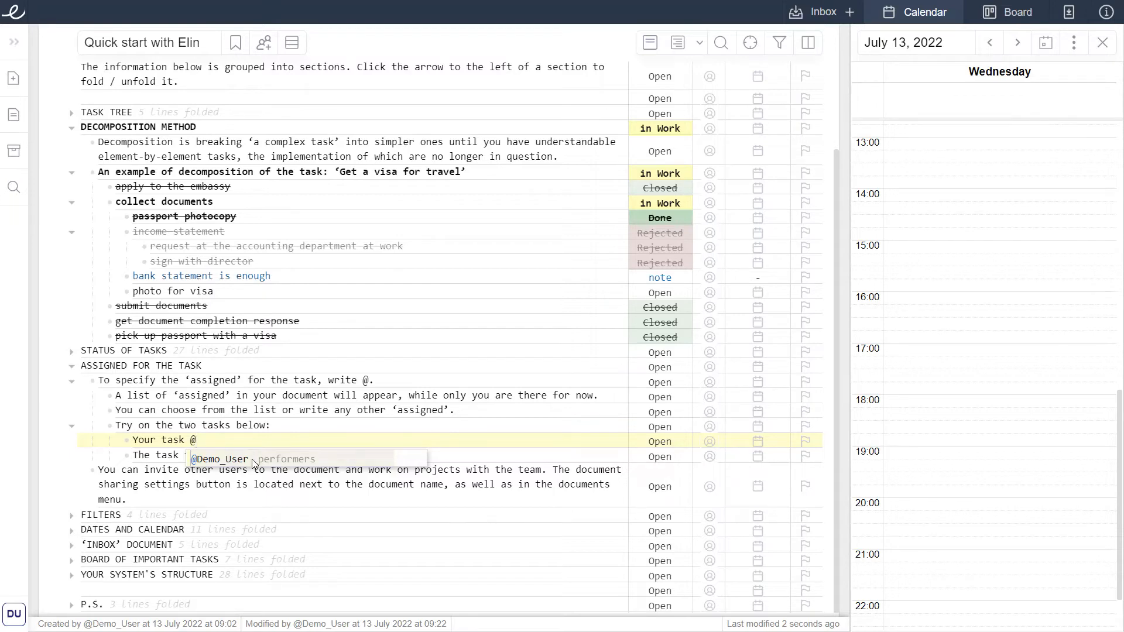
{"action": "left_click", "coordinate": [253, 460]}
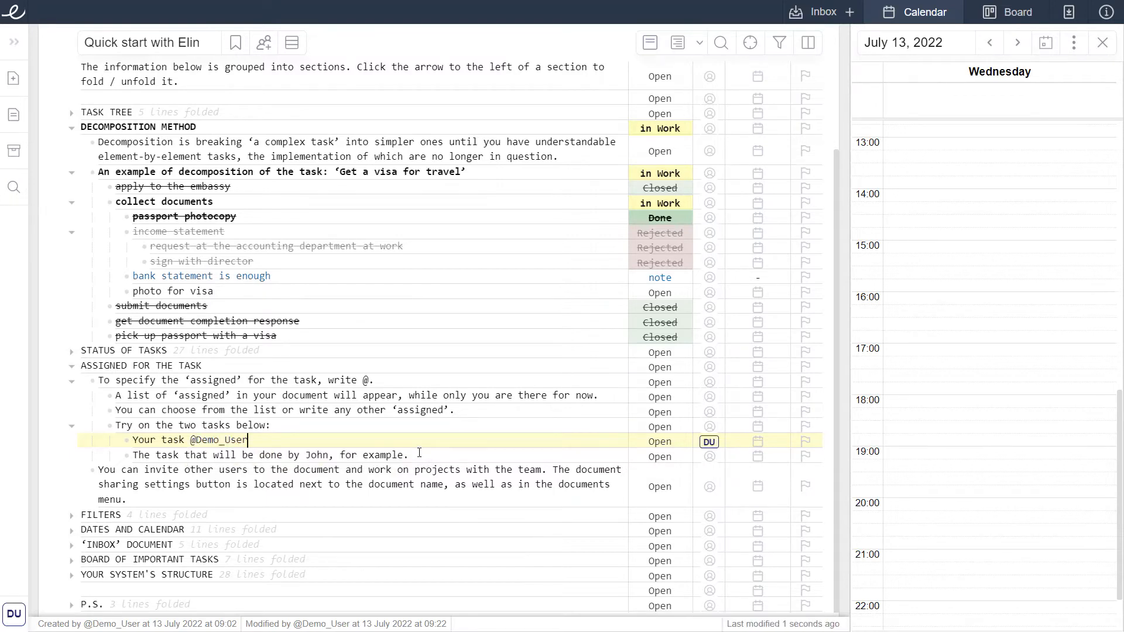
{"action": "type", "text": "@John"}
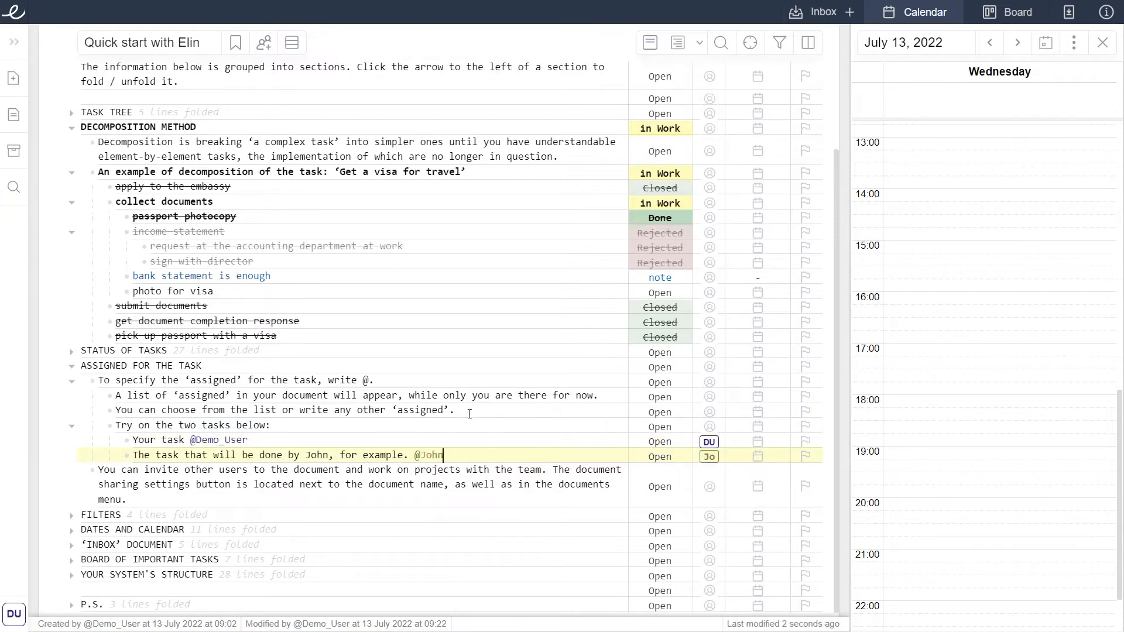
Assign the Assigned for the task section heading to yourself.
{"action": "left_click", "coordinate": [412, 366]}
{"action": "type", "text": "@"}
{"action": "key", "text": "Return"}
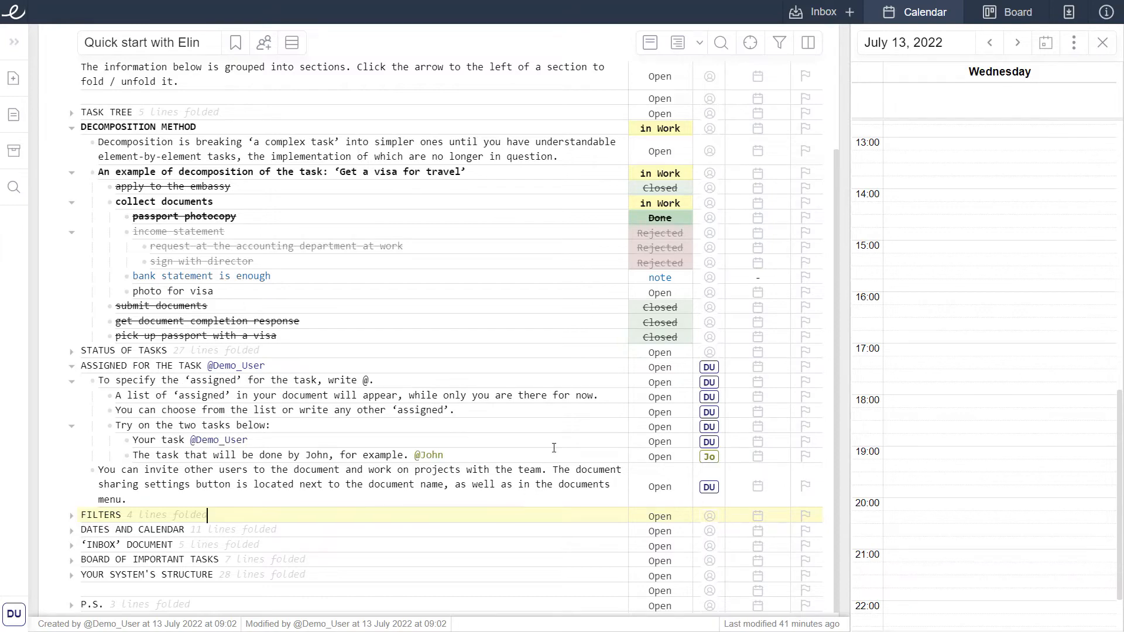
Expand all sections to browse the whole document, then collapse them again.
{"action": "left_click", "coordinate": [674, 49]}
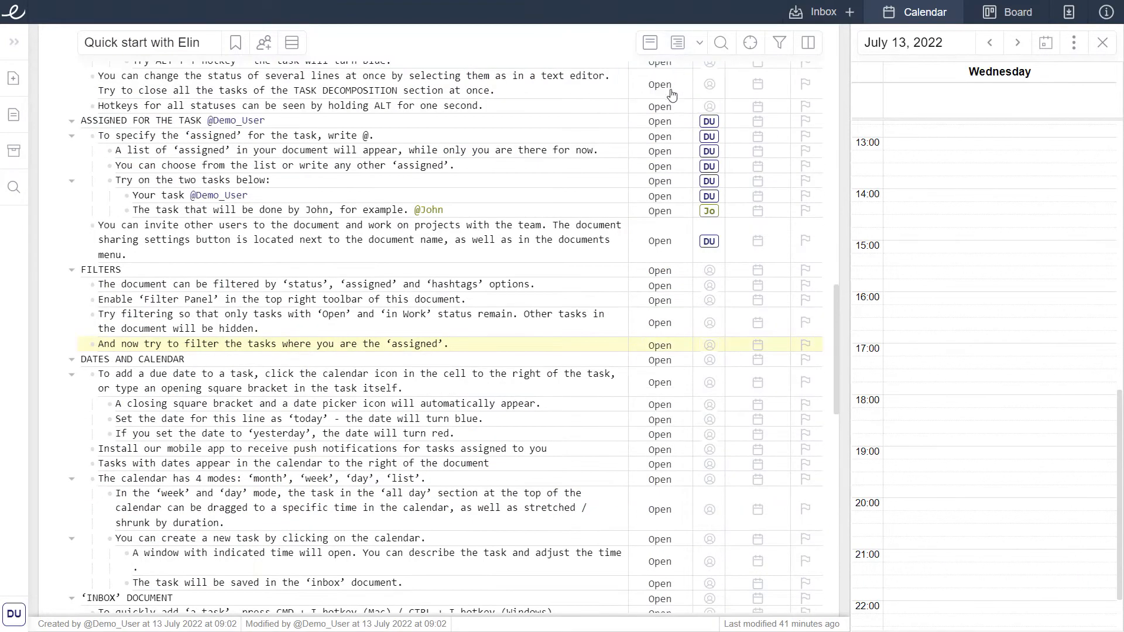
{"action": "scroll", "coordinate": [671, 94], "scroll_direction": "down", "scroll_amount": 15}
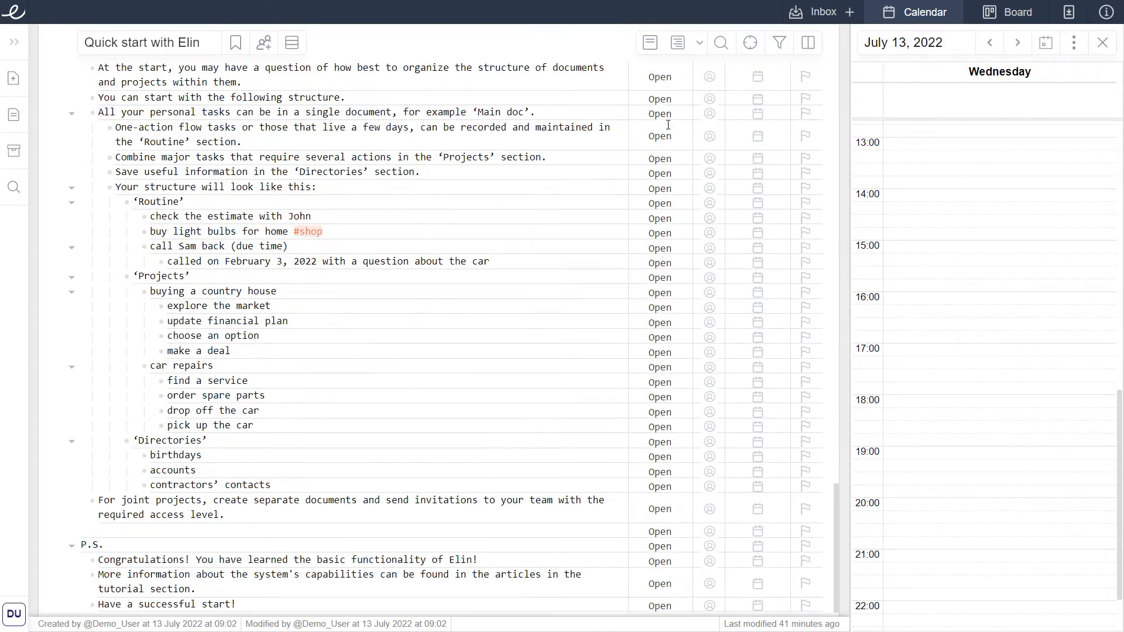
{"action": "left_click", "coordinate": [650, 42]}
Unfold the visa decomposition example under Decomposition method.
{"action": "left_click", "coordinate": [268, 231]}
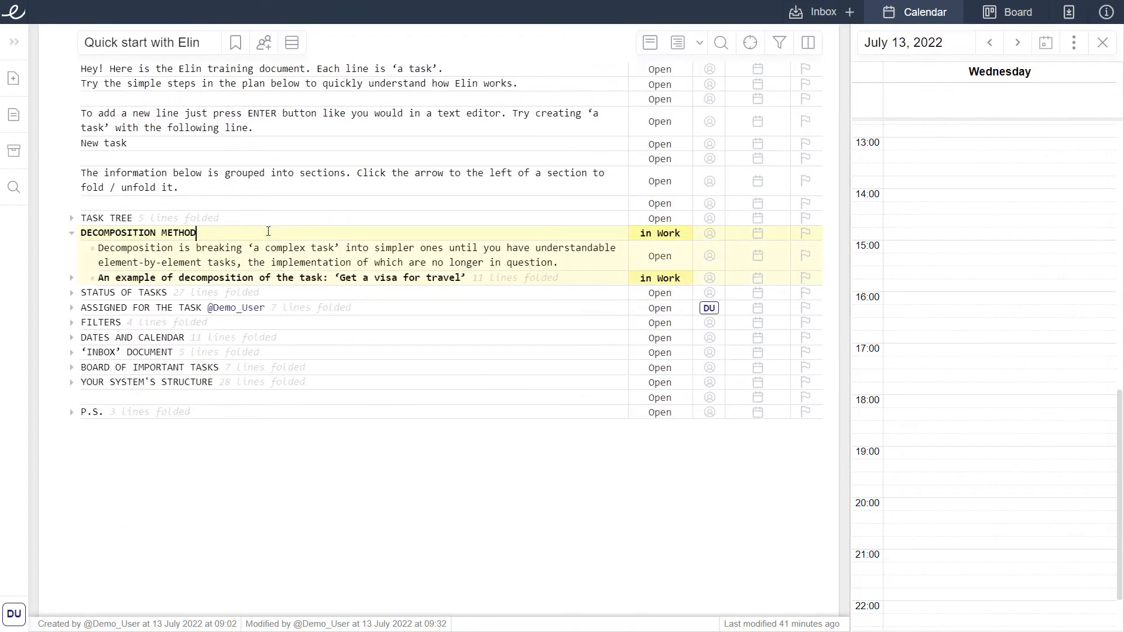
{"action": "left_click", "coordinate": [498, 278]}
{"action": "left_click", "coordinate": [293, 310]}
{"action": "left_click", "coordinate": [284, 321]}
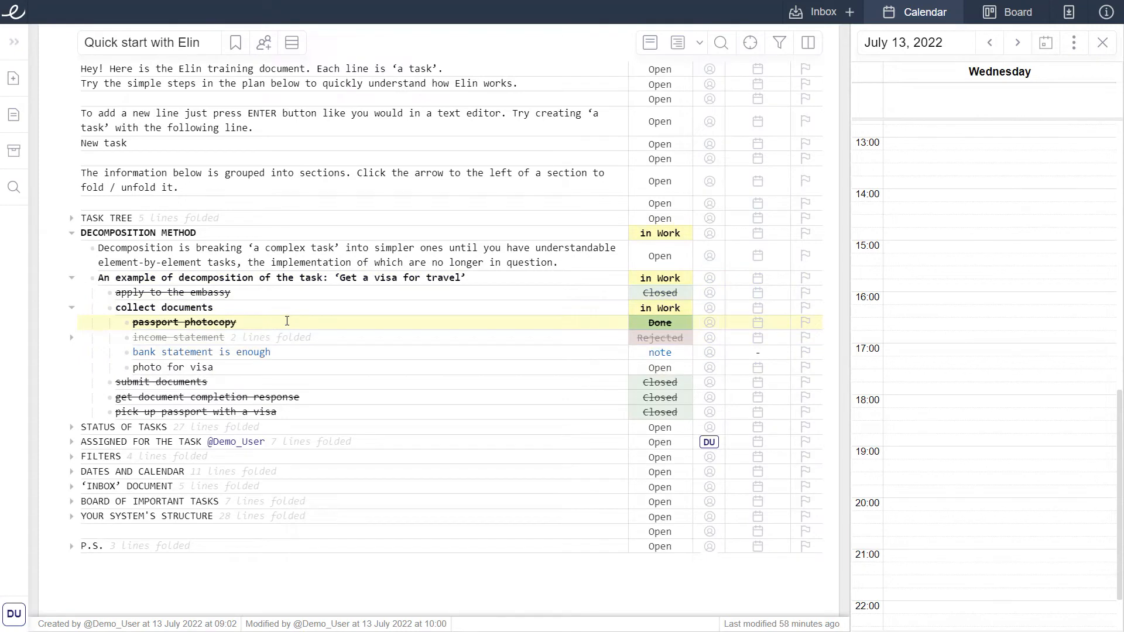
Search the document for 'pass'.
{"action": "left_click", "coordinate": [358, 231]}
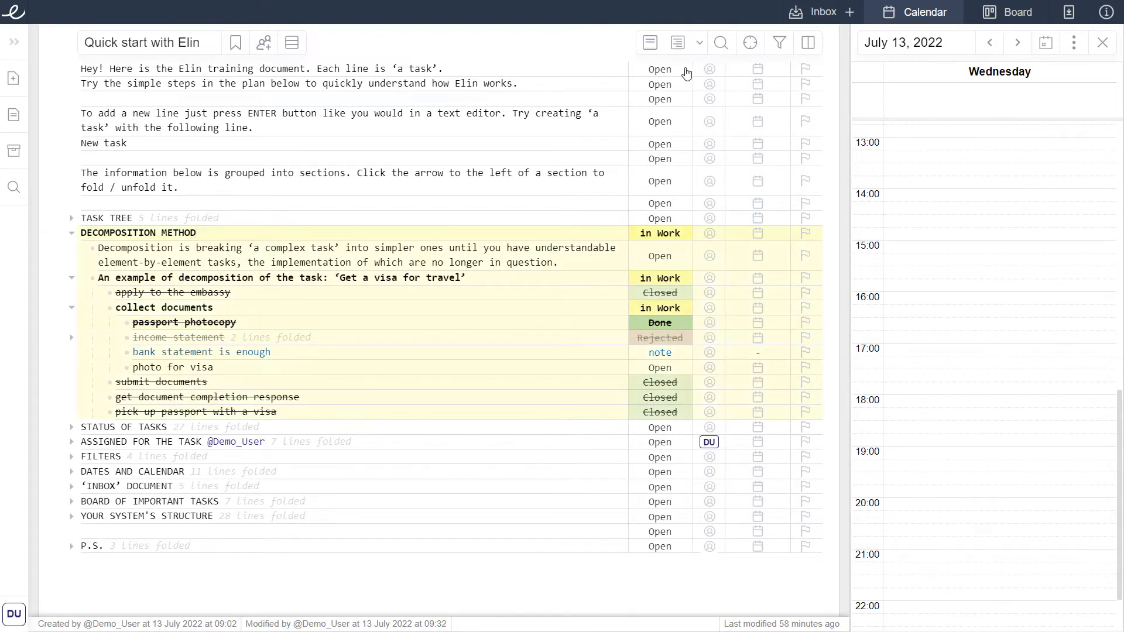
{"action": "left_click", "coordinate": [721, 43]}
{"action": "type", "text": "pass"}
{"action": "left_click", "coordinate": [526, 329]}
Unfold the Filters section.
{"action": "left_click", "coordinate": [206, 458]}
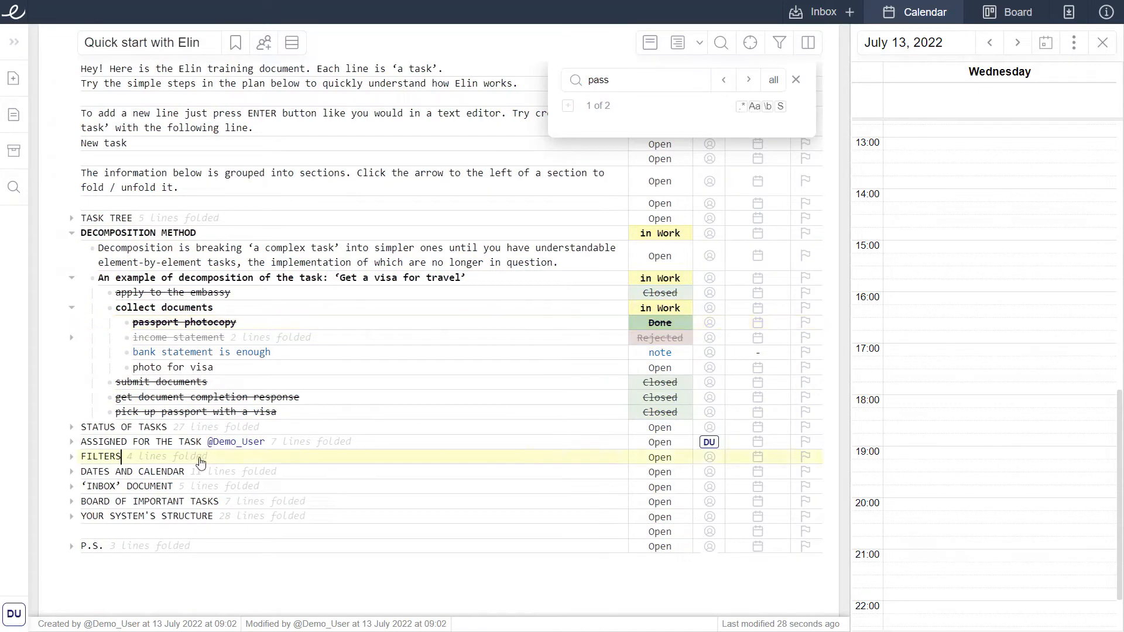
{"action": "left_click", "coordinate": [283, 472]}
{"action": "left_click", "coordinate": [341, 471]}
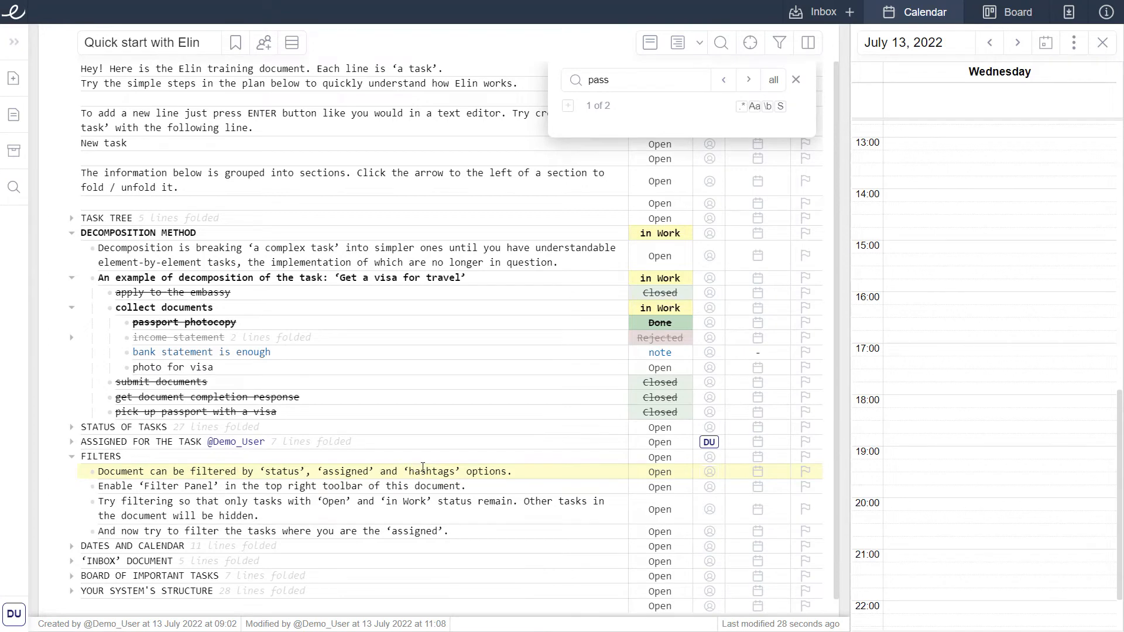
Add the hashtags #office and #morning to the first Filters line and close the search.
{"action": "left_click", "coordinate": [524, 466]}
{"action": "type", "text": "#office #morning"}
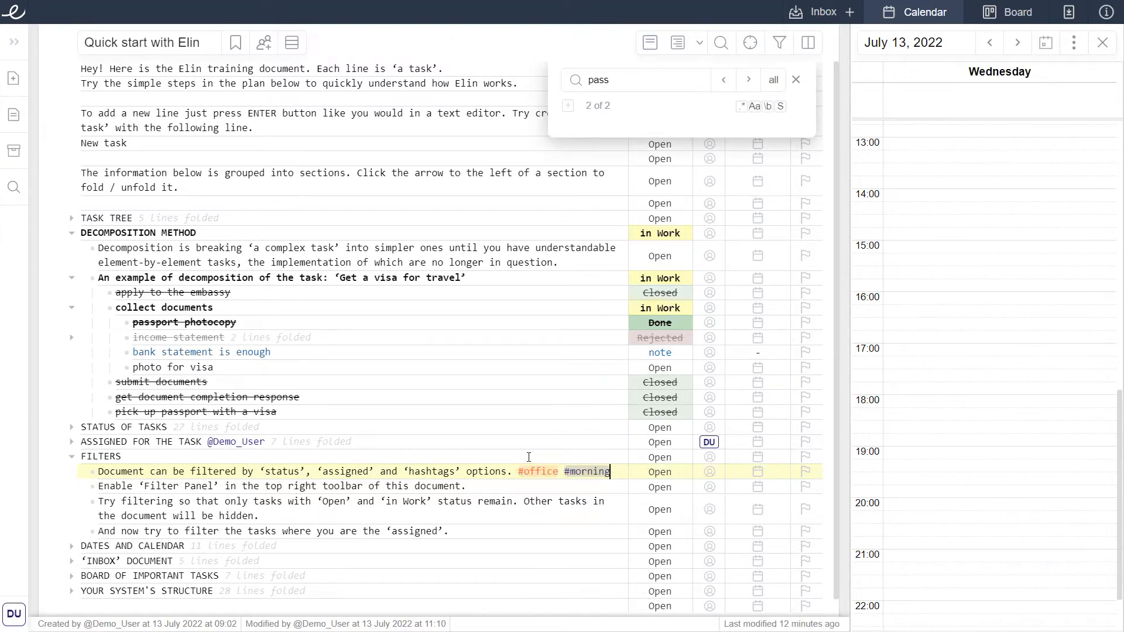
{"action": "left_click", "coordinate": [796, 80]}
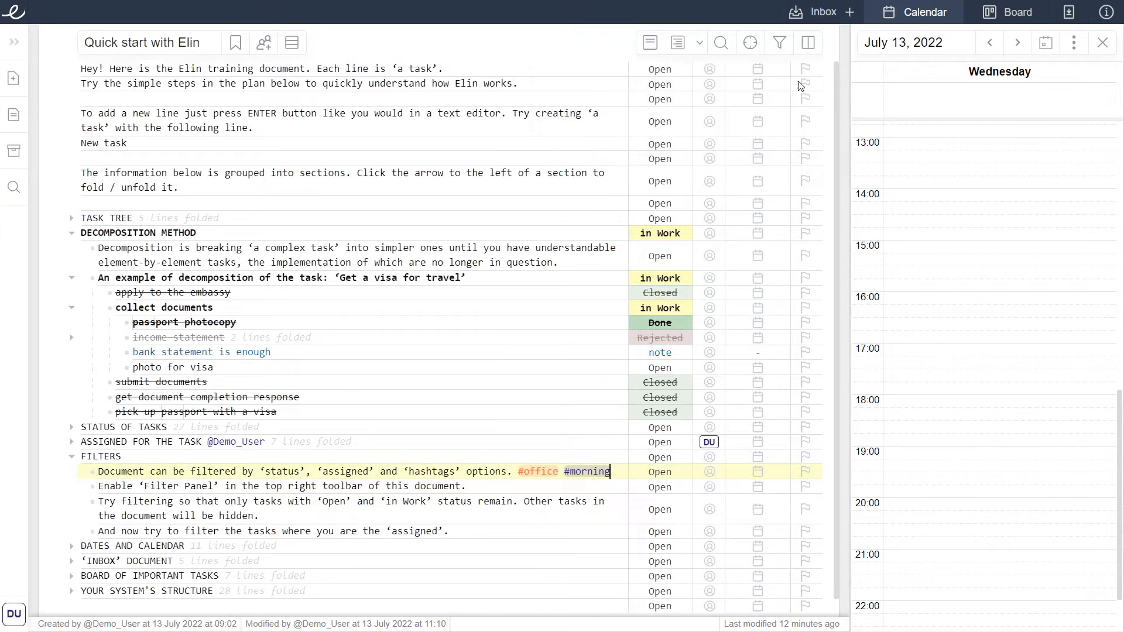
Filter the document to hide Closed and Rejected tasks.
{"action": "left_click", "coordinate": [789, 46]}
{"action": "left_click", "coordinate": [745, 213]}
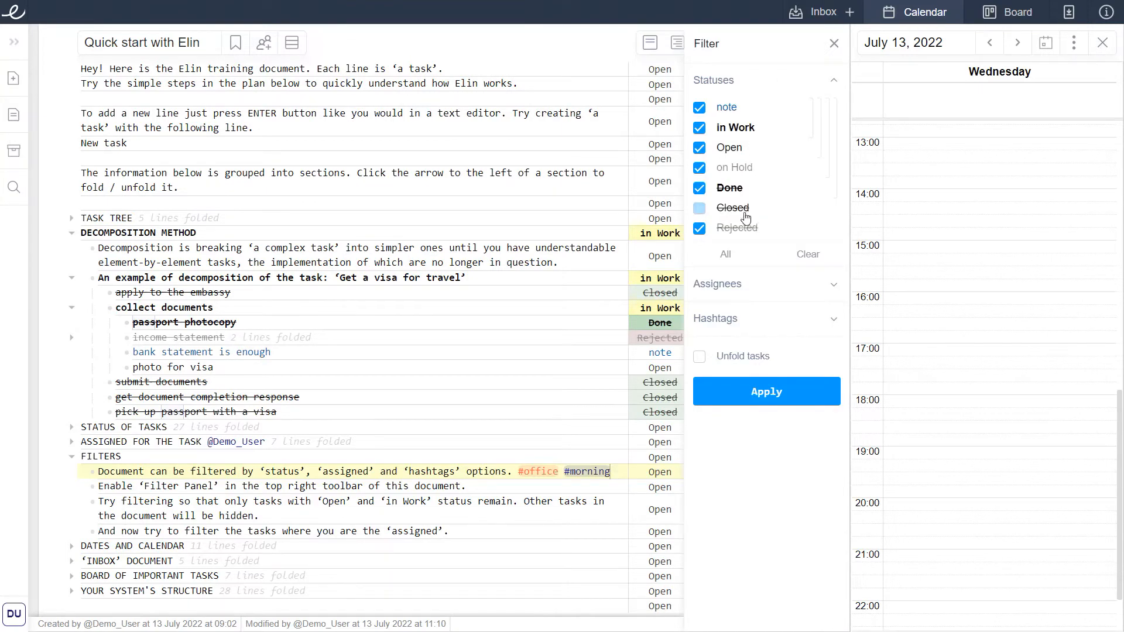
{"action": "left_click", "coordinate": [746, 229]}
{"action": "left_click", "coordinate": [750, 392]}
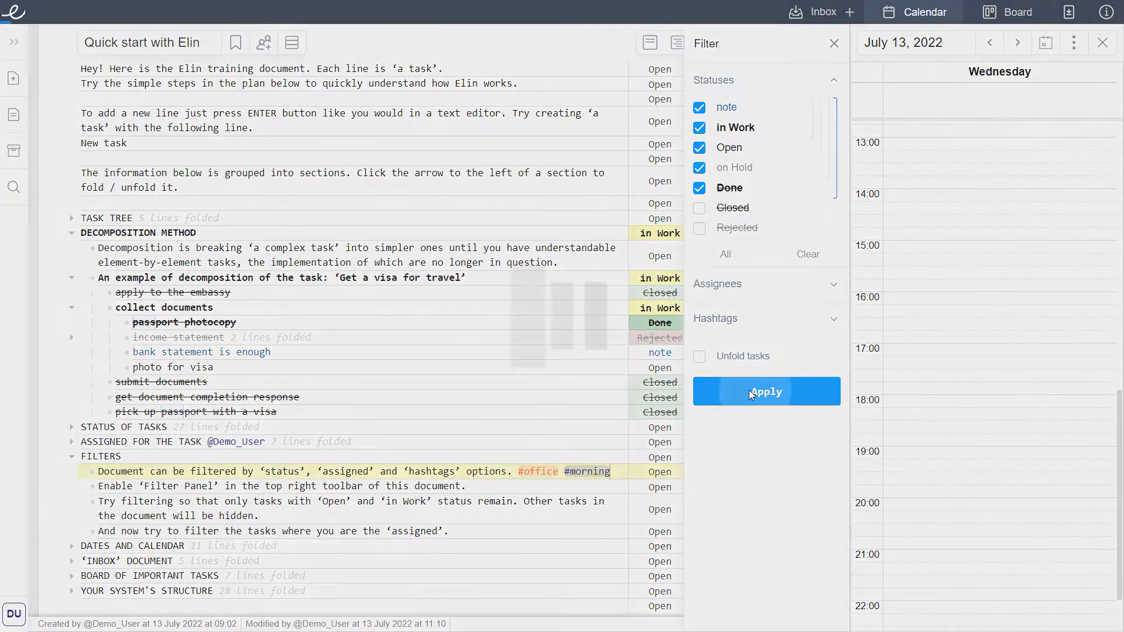
{"action": "left_click", "coordinate": [527, 381]}
{"action": "left_click", "coordinate": [487, 339]}
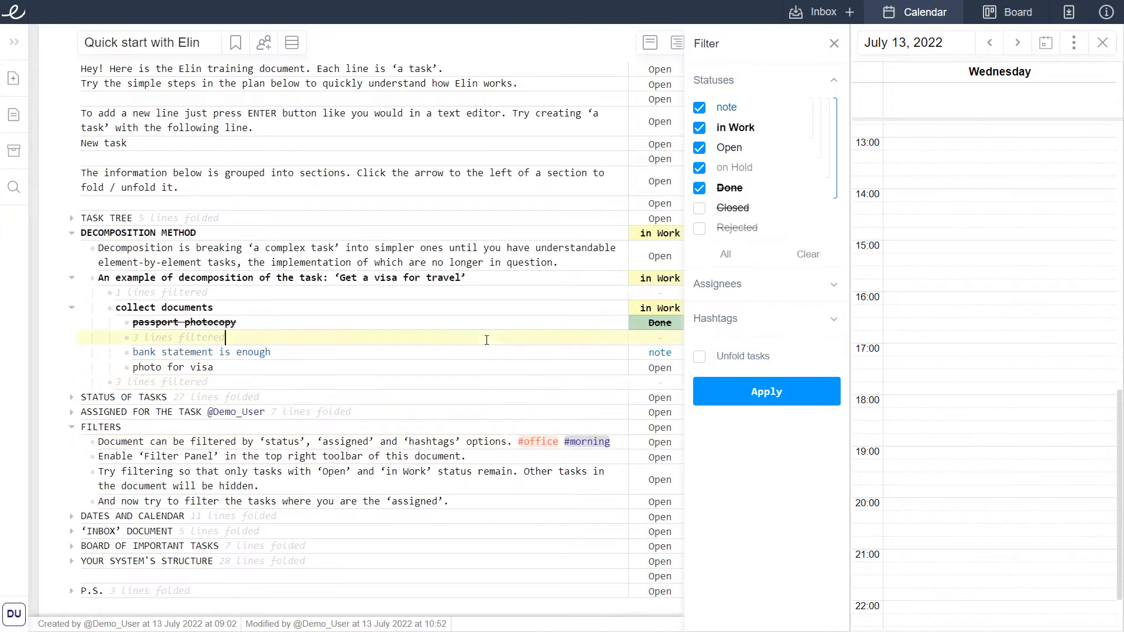
{"action": "left_click", "coordinate": [613, 441]}
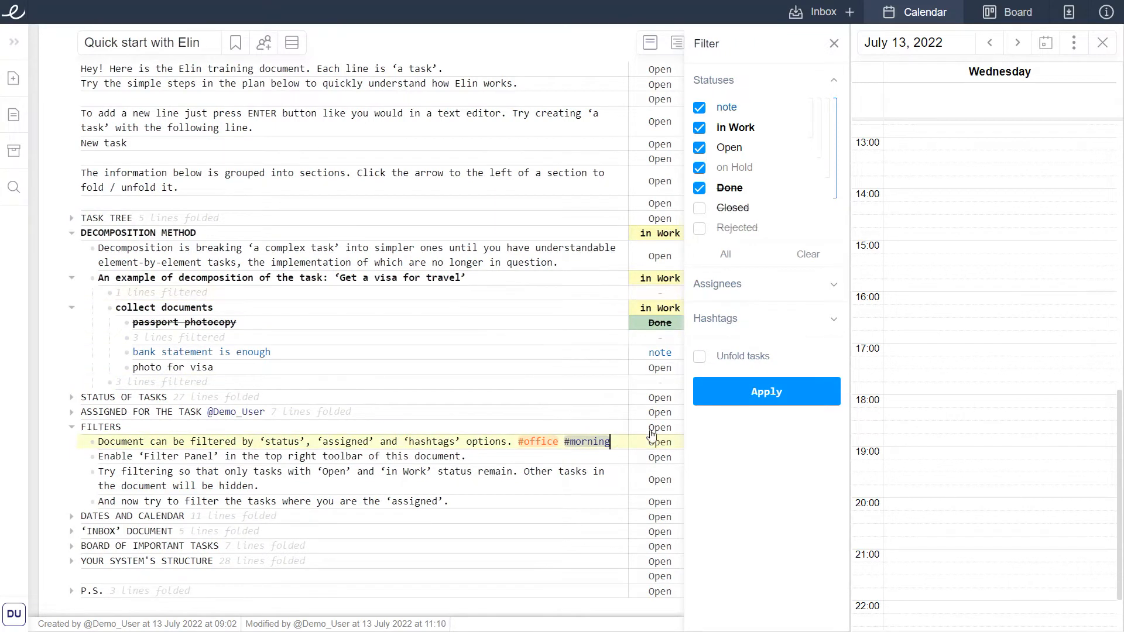
Add an assignee filter showing only tasks assigned to yourself.
{"action": "left_click", "coordinate": [833, 284]}
{"action": "left_click", "coordinate": [752, 376]}
{"action": "left_click", "coordinate": [736, 536]}
{"action": "left_click", "coordinate": [750, 571]}
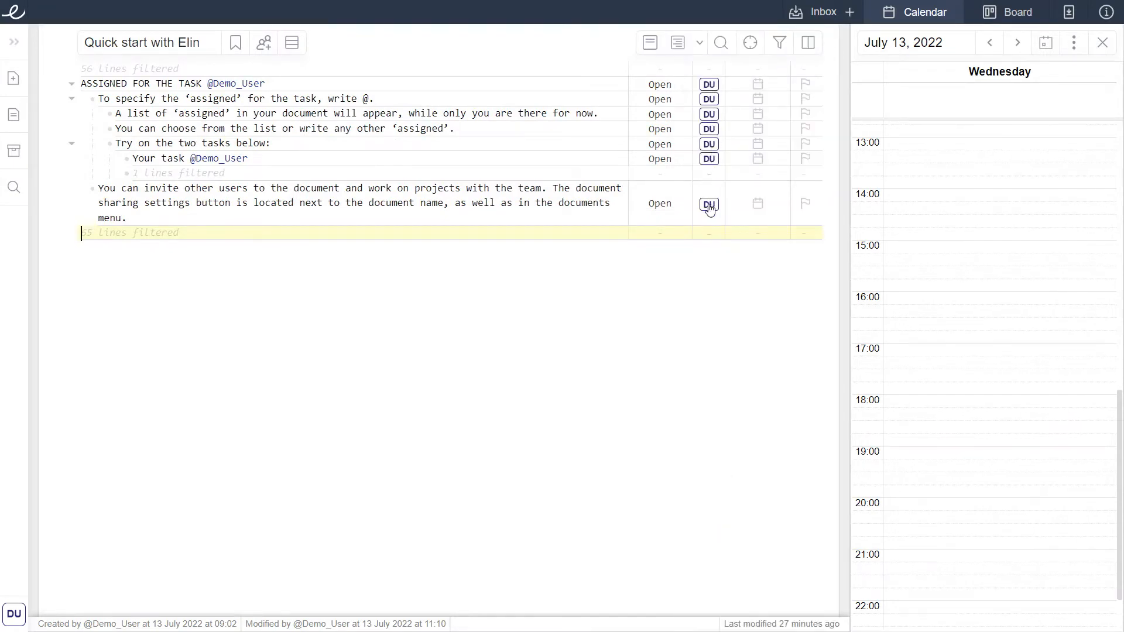
Remove the assignee filter from the document.
{"action": "left_click", "coordinate": [782, 54]}
{"action": "left_click", "coordinate": [807, 470]}
{"action": "left_click", "coordinate": [781, 570]}
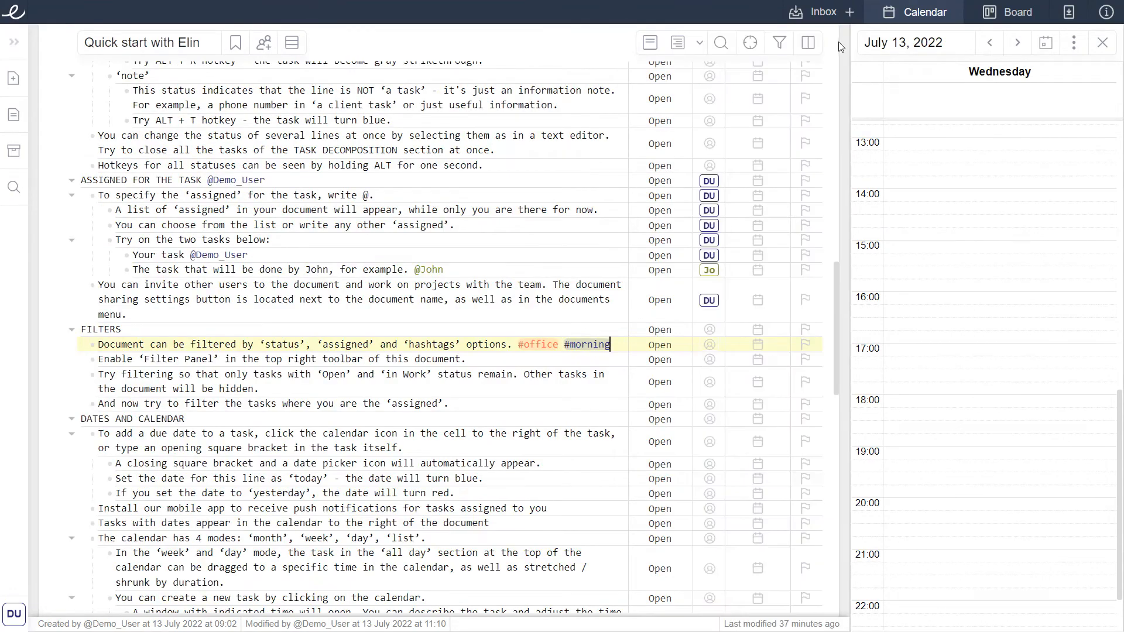
Add a due date of July 13, 2022 to the closing square bracket line in Dates and Calendar.
{"action": "scroll", "coordinate": [708, 131], "scroll_direction": "up", "scroll_amount": 7}
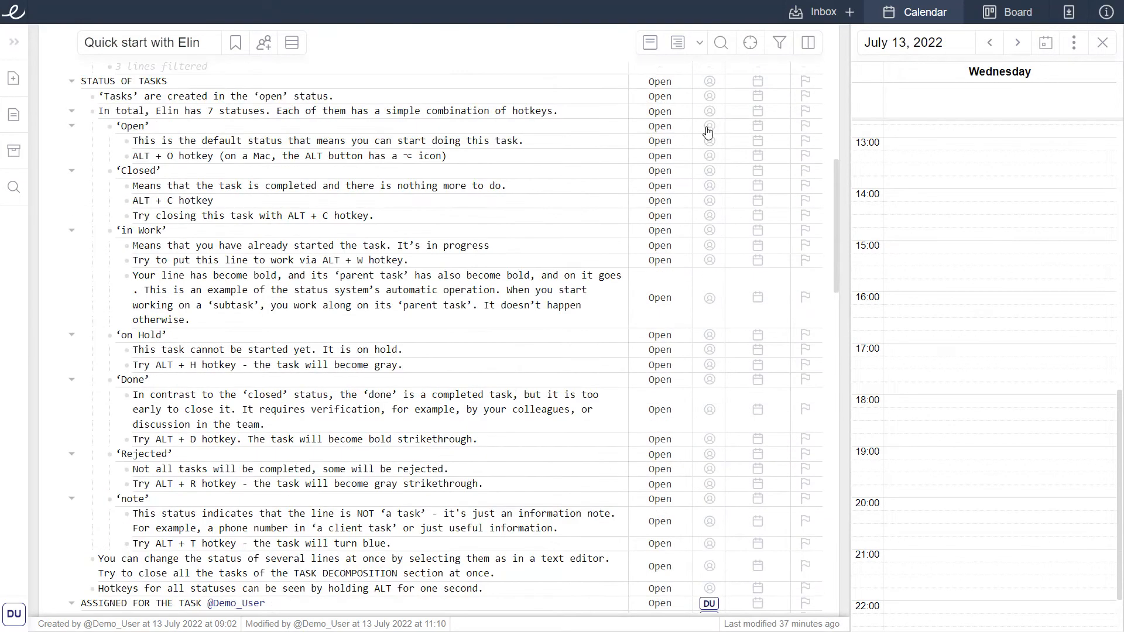
{"action": "left_click", "coordinate": [751, 44]}
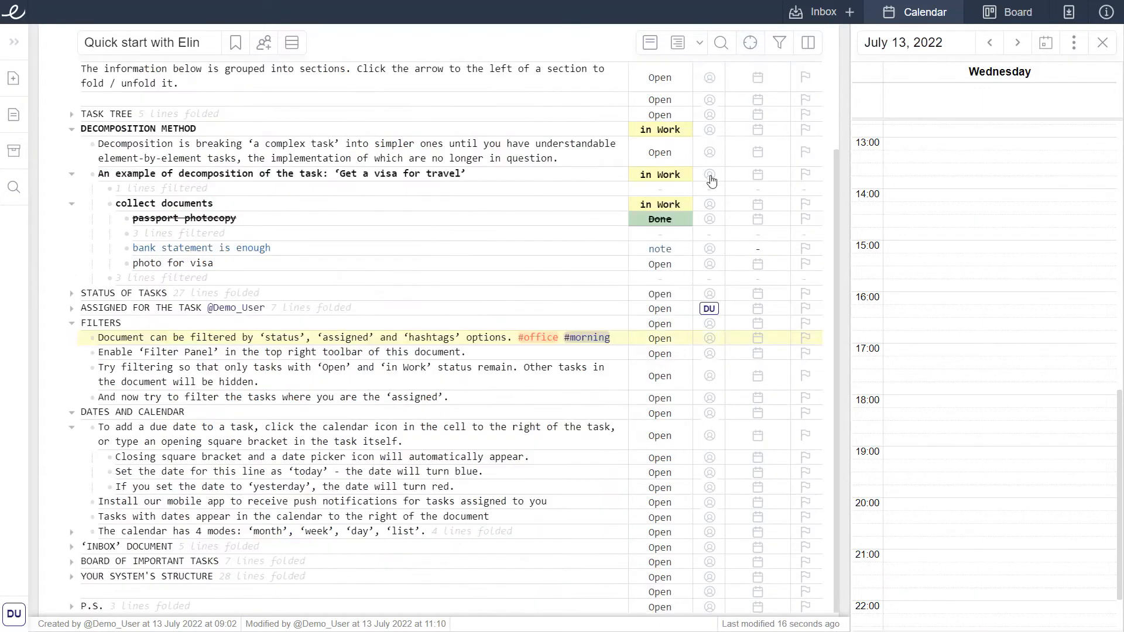
{"action": "left_click", "coordinate": [343, 412]}
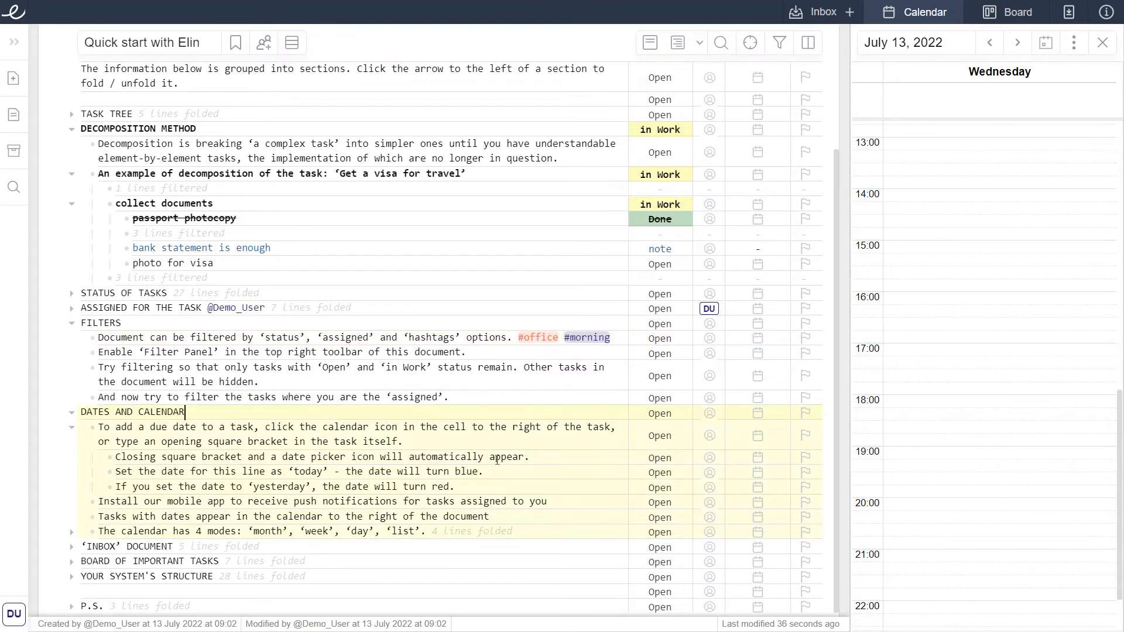
{"action": "left_click", "coordinate": [541, 460]}
{"action": "type", "text": "[13 july"}
{"action": "key", "text": "Right"}
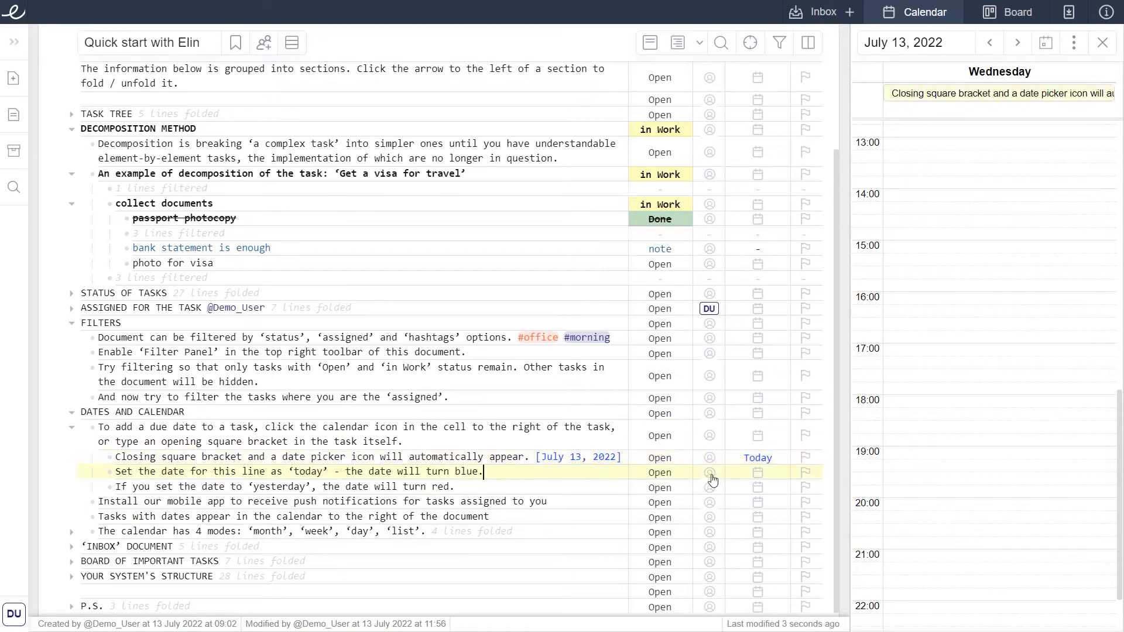
Set the due date of the 'Set the date for this line as today' task to Today.
{"action": "left_click", "coordinate": [755, 474]}
{"action": "left_click", "coordinate": [498, 258]}
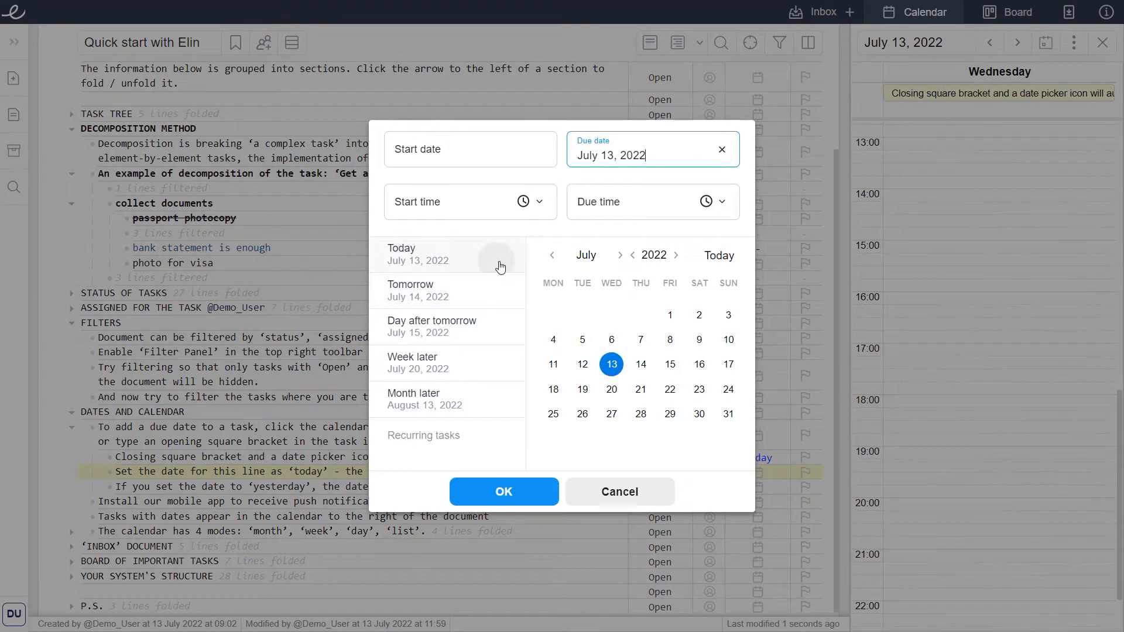
{"action": "left_click", "coordinate": [533, 490]}
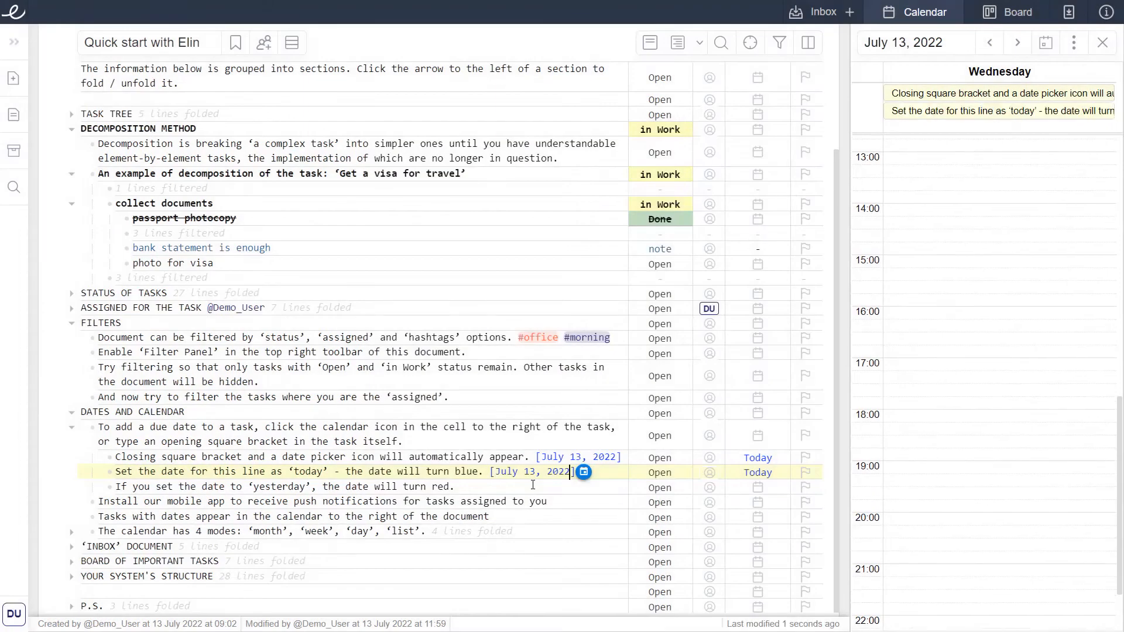
Change the closing square bracket line's date to July 5, 2022.
{"action": "left_click_drag", "start_coordinate": [571, 457], "coordinate": [581, 457]}
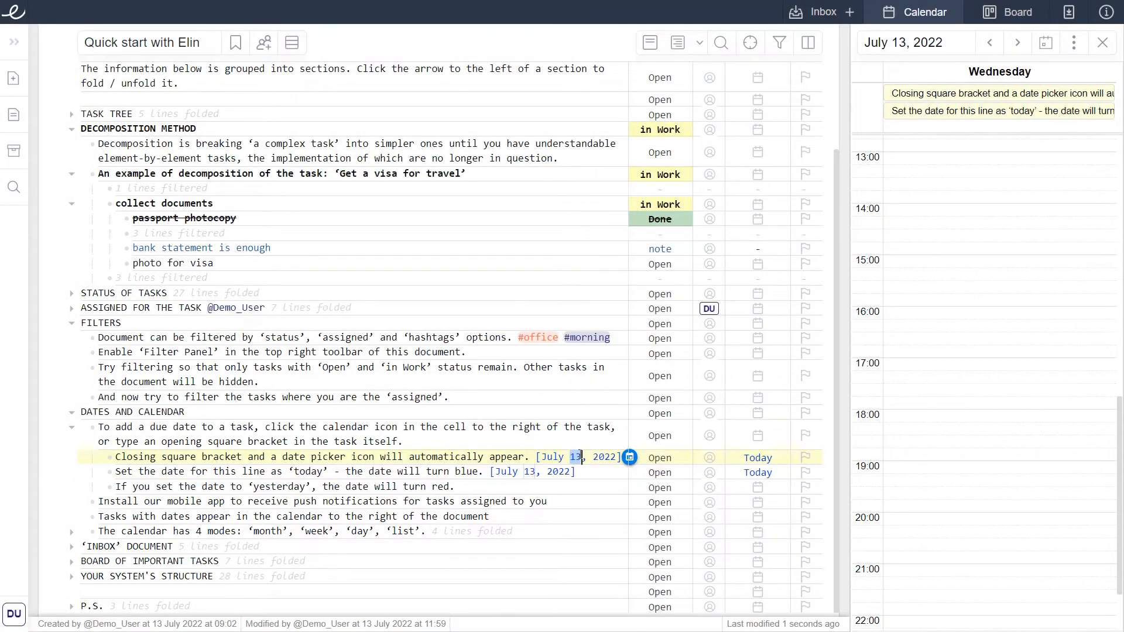
{"action": "type", "text": "5"}
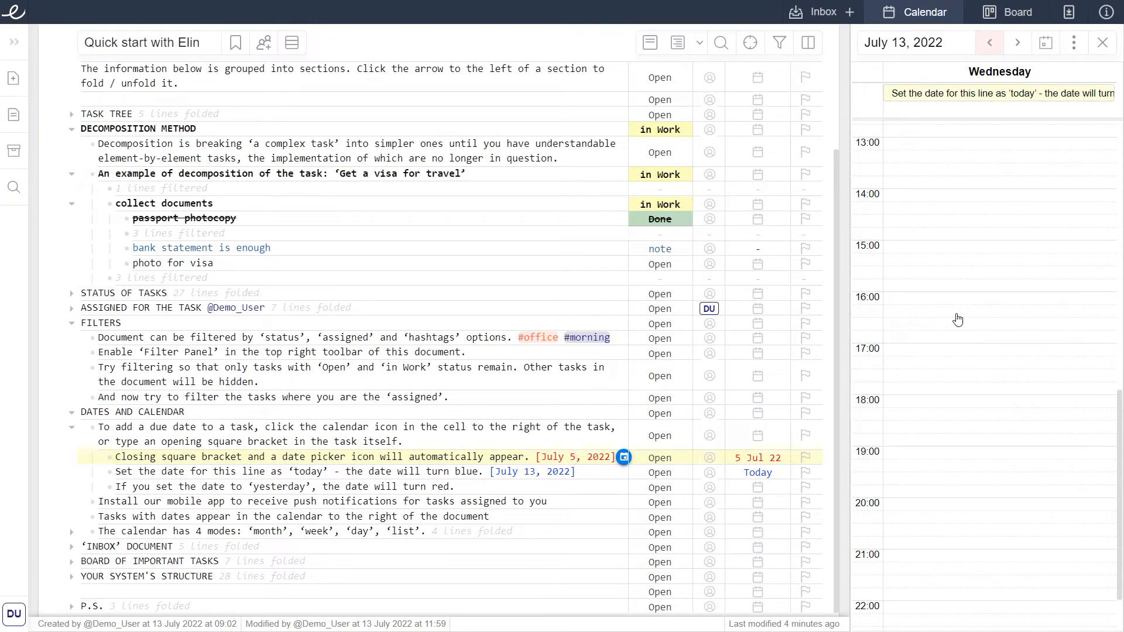
Switch the calendar between its display modes and show the week of Jul 11 – 17, 2022.
{"action": "left_click", "coordinate": [1076, 15]}
{"action": "left_click", "coordinate": [1075, 45]}
{"action": "left_click", "coordinate": [1049, 125]}
{"action": "left_click", "coordinate": [1074, 43]}
{"action": "left_click", "coordinate": [1017, 143]}
{"action": "left_click", "coordinate": [1074, 43]}
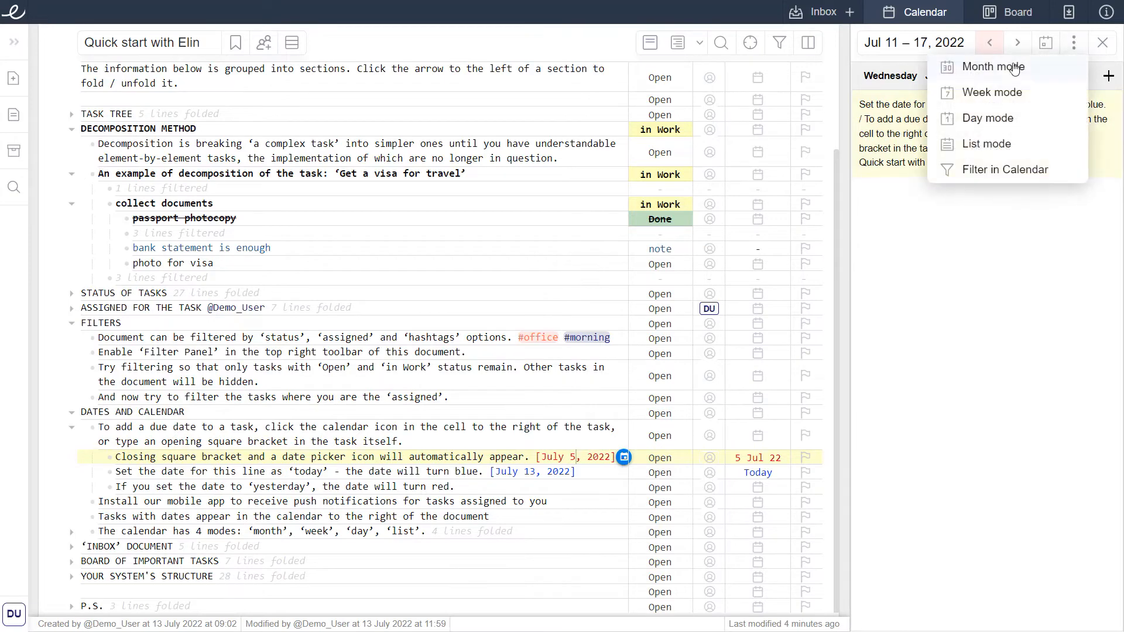
{"action": "left_click", "coordinate": [1022, 66]}
{"action": "left_click", "coordinate": [989, 43]}
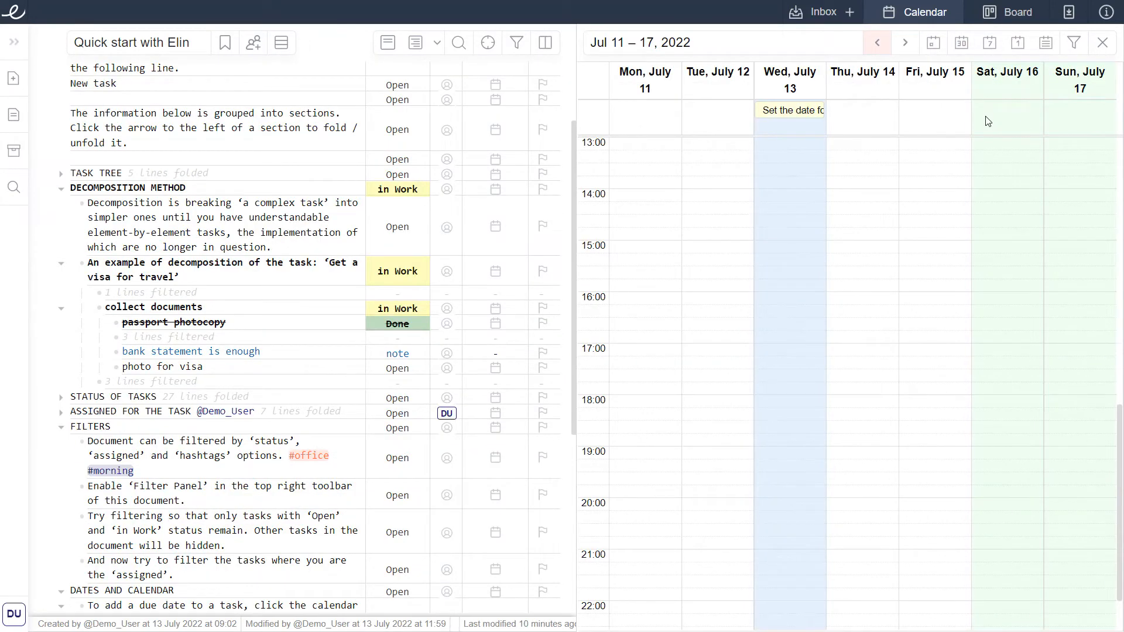
Move the 'Set the date for this line' task in the calendar to Thursday, July 14, 14:00 – 16:00.
{"action": "left_click_drag", "start_coordinate": [805, 114], "coordinate": [878, 296]}
Create a 'meeting' task on Thursday, July 14 at 17:00 – 18:00 from the calendar and save it to the Inbox.
{"action": "left_click", "coordinate": [879, 349]}
{"action": "type", "text": "meeting"}
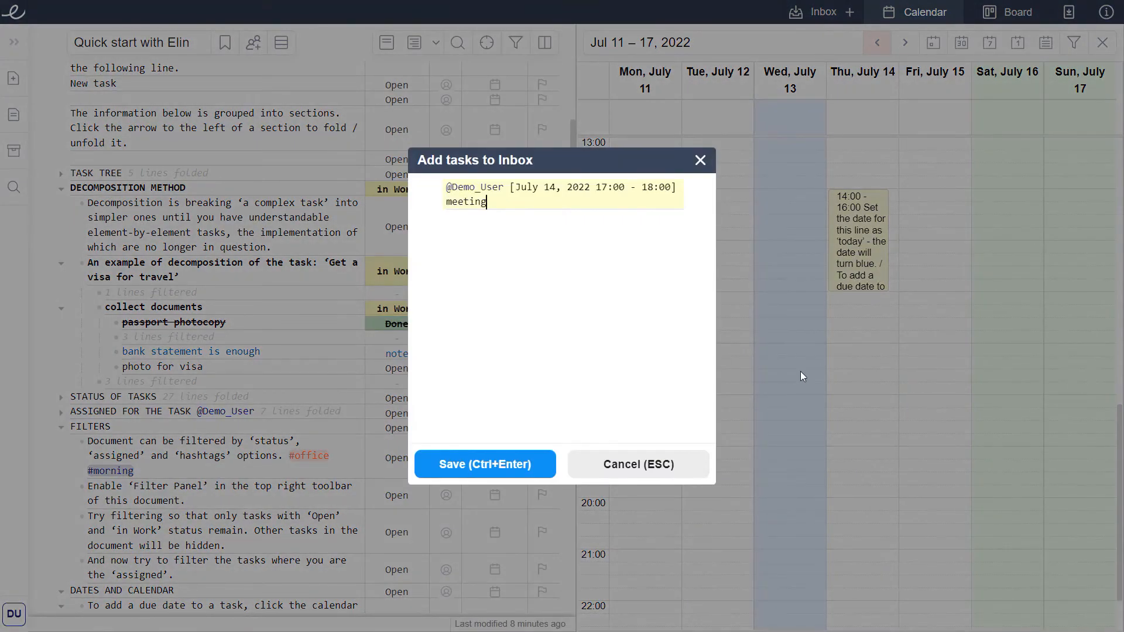
{"action": "left_click", "coordinate": [502, 464]}
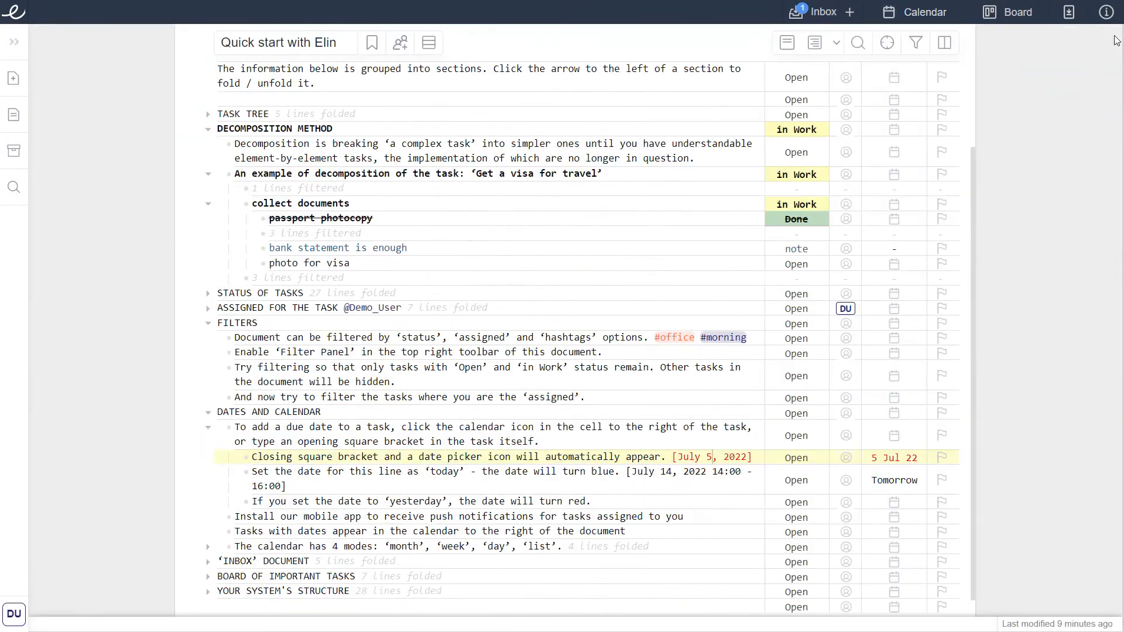
Close the calendar and open the Inbox document beside the Quick start document.
{"action": "left_click", "coordinate": [1103, 43]}
{"action": "left_click", "coordinate": [830, 13]}
{"action": "left_click", "coordinate": [842, 84]}
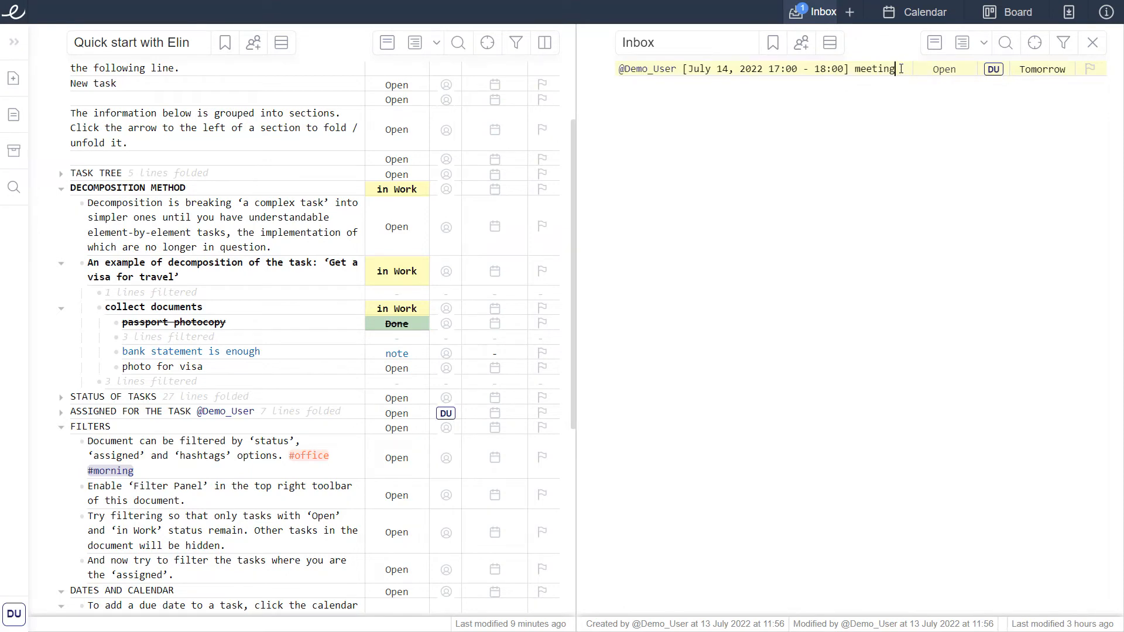
Quick-add a task 'check the estimate' to the Inbox and save it.
{"action": "left_click", "coordinate": [849, 17]}
{"action": "type", "text": "check the estimate"}
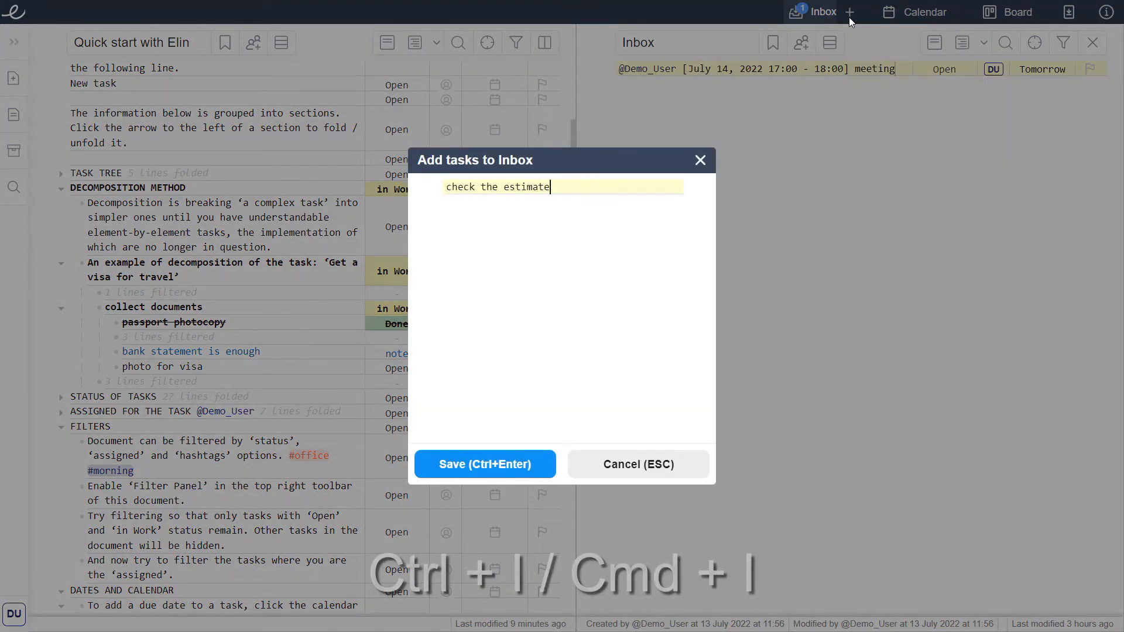
{"action": "key", "text": "ctrl+Return"}
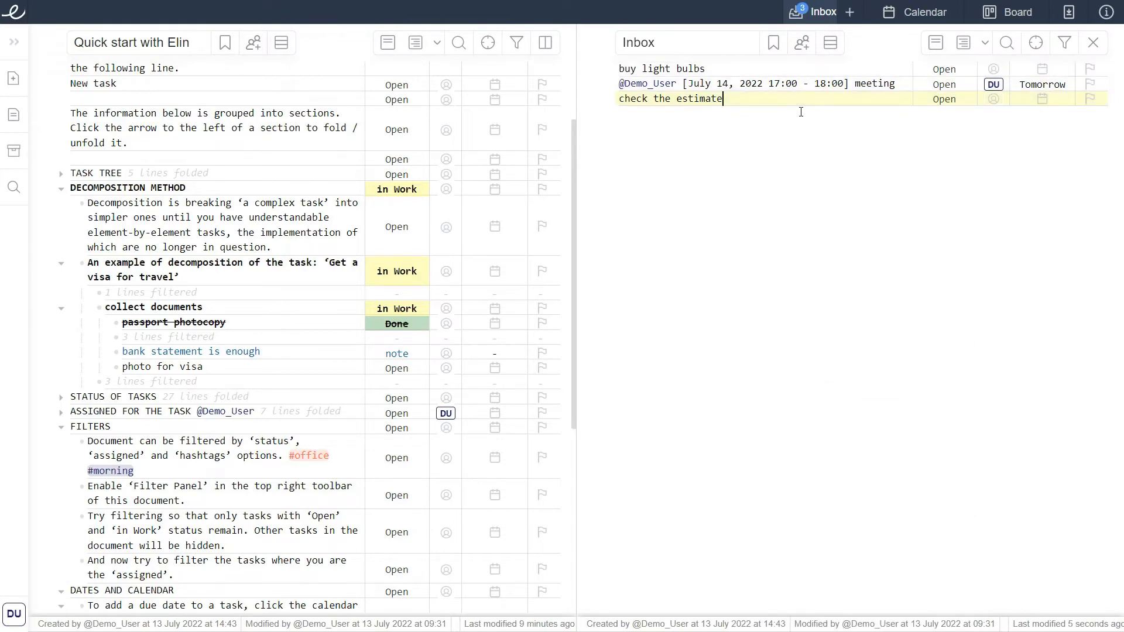
Cut the meeting task line out of the Inbox.
{"action": "left_click", "coordinate": [749, 68]}
{"action": "left_click", "coordinate": [618, 87]}
{"action": "key", "text": "ctrl+x"}
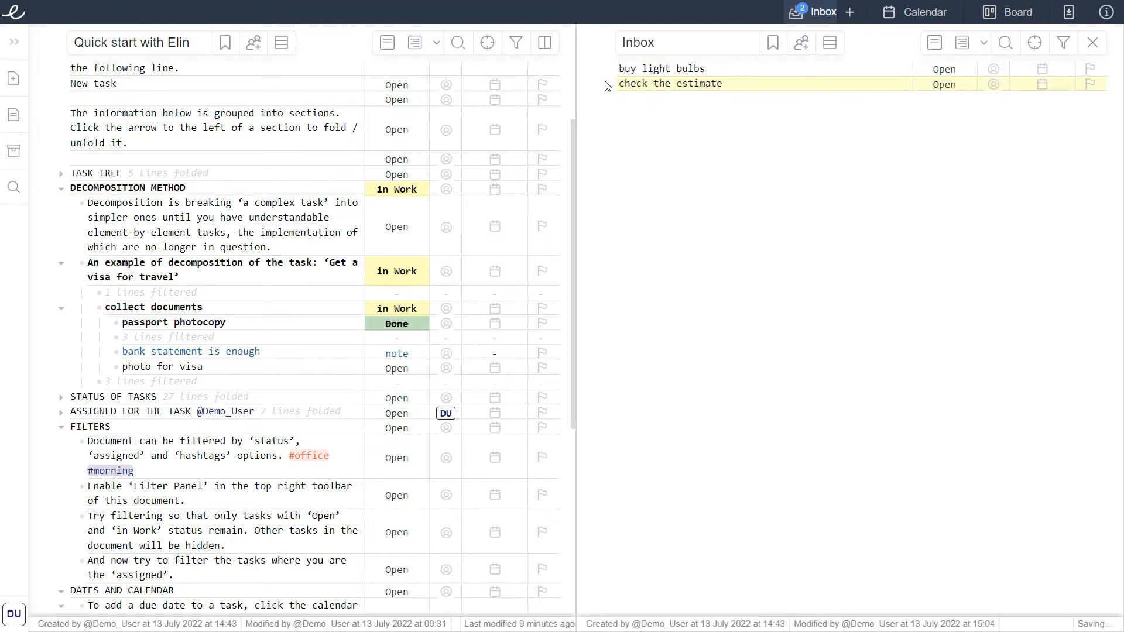
Unfold the 'INBOX' DOCUMENT section and paste the meeting task as a new line at its end.
{"action": "scroll", "coordinate": [316, 328], "scroll_direction": "down", "scroll_amount": 5}
{"action": "left_click", "coordinate": [62, 546]}
{"action": "scroll", "coordinate": [101, 536], "scroll_direction": "down", "scroll_amount": 3}
{"action": "left_click", "coordinate": [205, 546]}
{"action": "key", "text": "Return"}
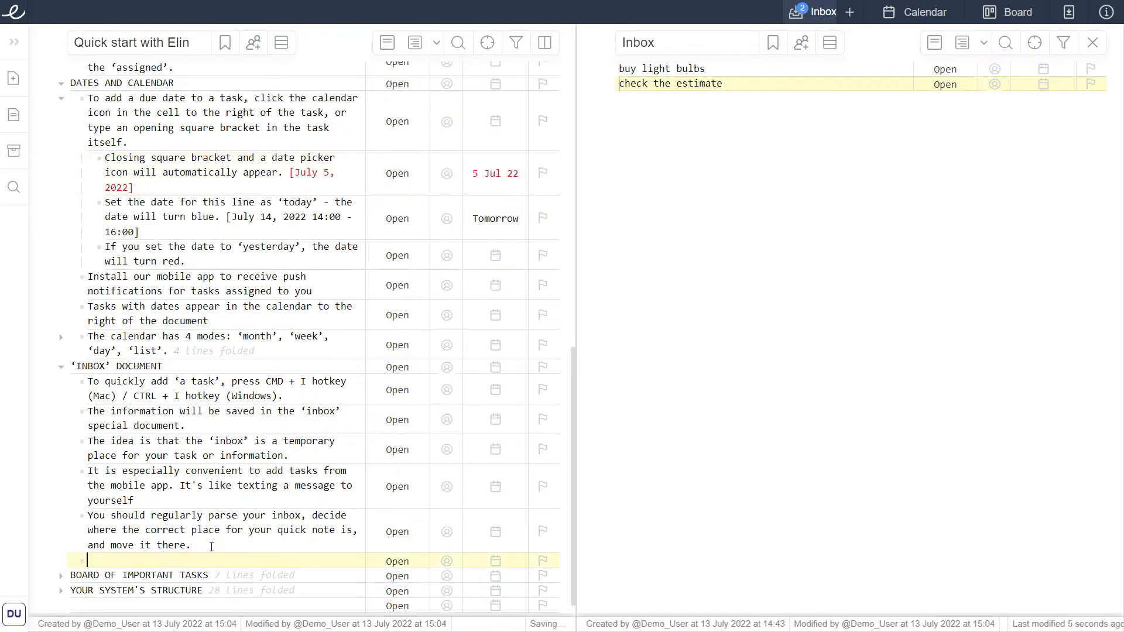
{"action": "key", "text": "ctrl+v"}
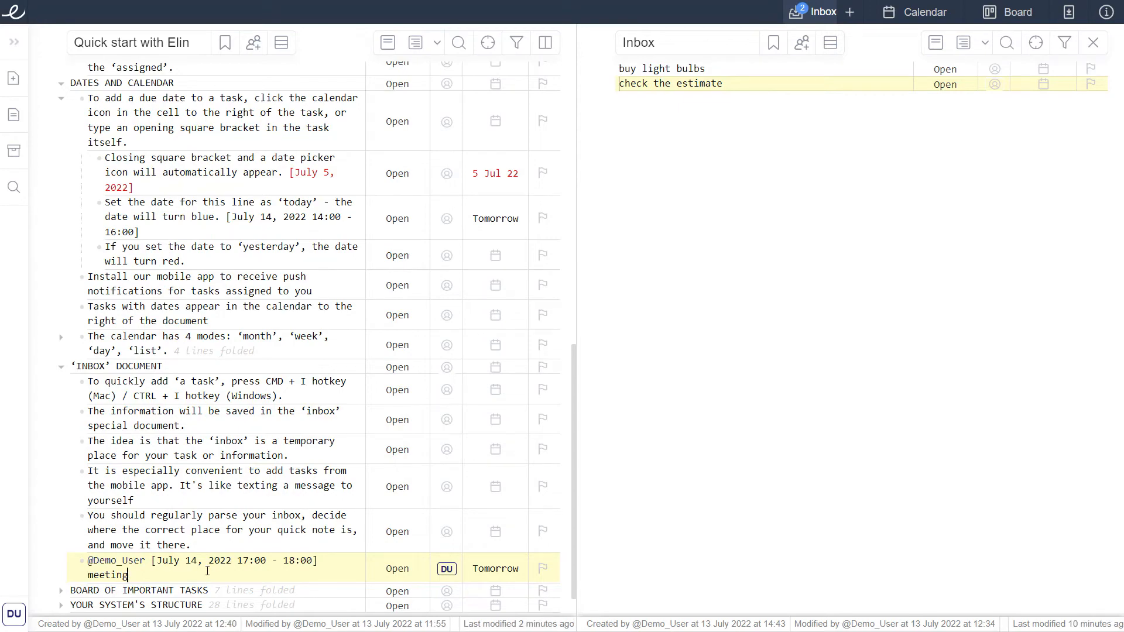
Unfold the BOARD OF IMPORTANT TASKS section and close the Inbox panel.
{"action": "left_click", "coordinate": [233, 590]}
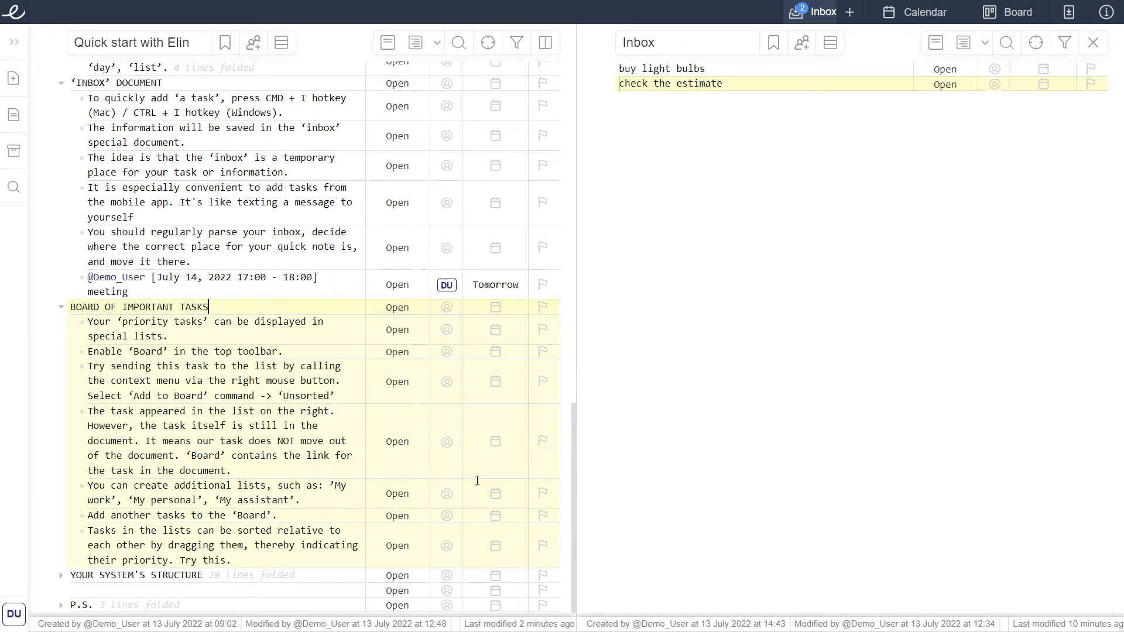
{"action": "left_click", "coordinate": [1092, 42]}
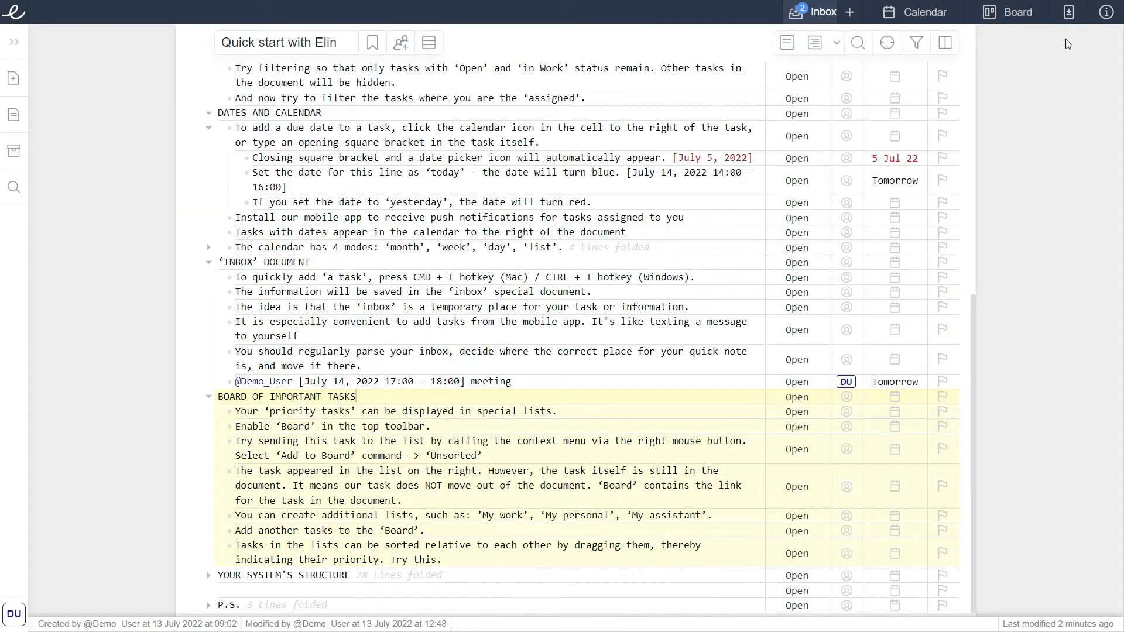
Open the Board panel and expand it to the wide layout.
{"action": "left_click", "coordinate": [1012, 17]}
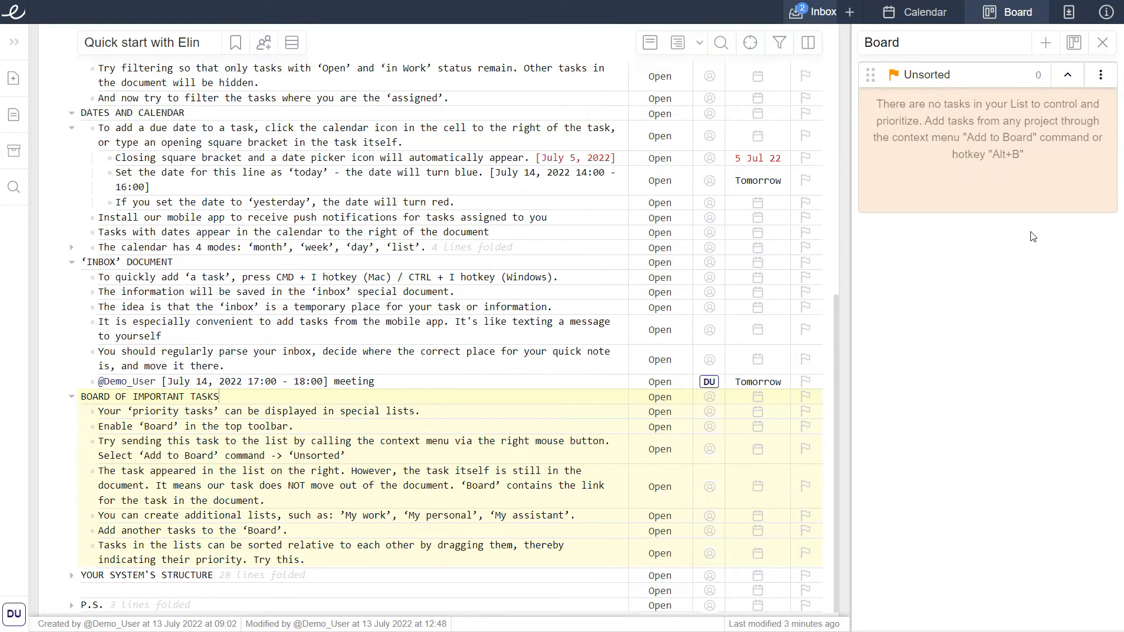
{"action": "left_click", "coordinate": [1074, 47]}
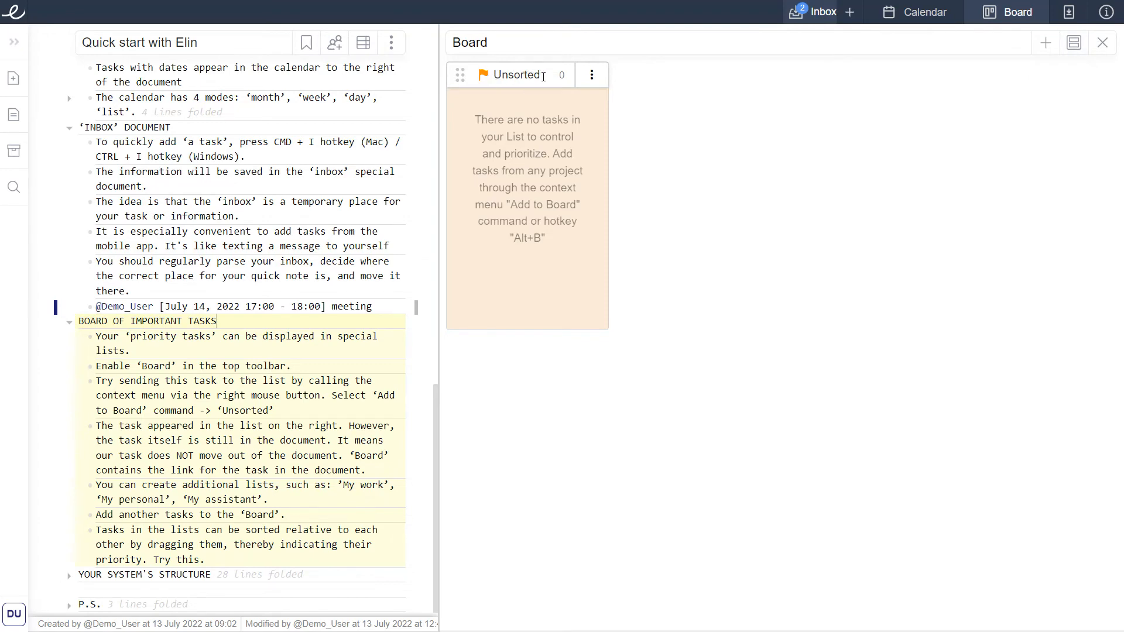
Create three new board lists named Work, Private and Assistant.
{"action": "left_click", "coordinate": [1045, 46]}
{"action": "type", "text": "Work"}
{"action": "left_click", "coordinate": [1045, 45]}
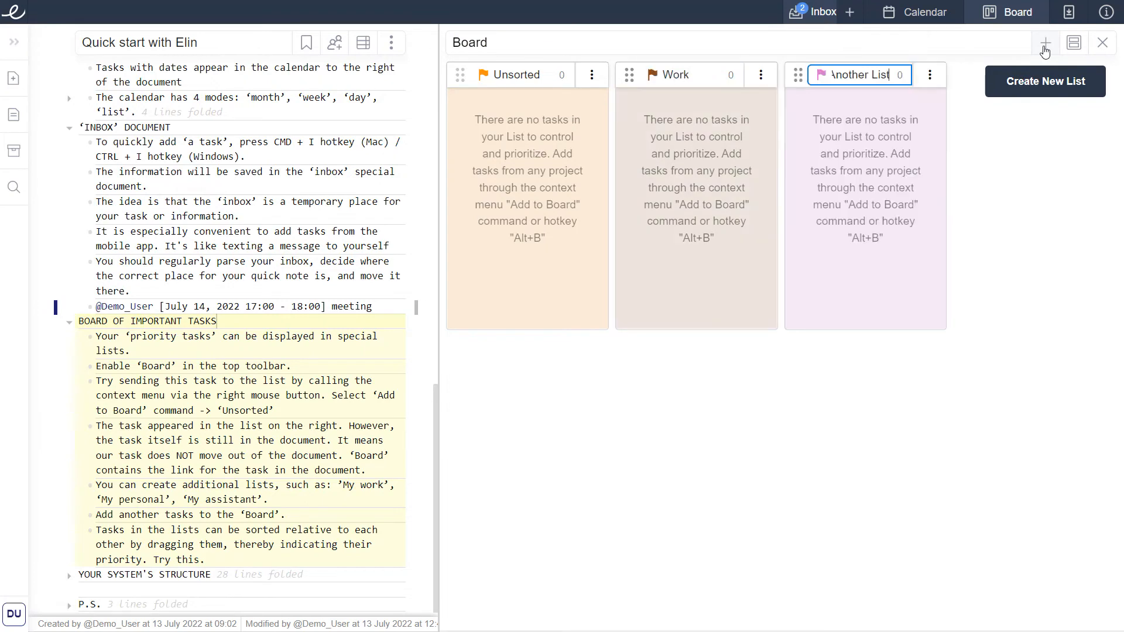
{"action": "type", "text": "Private"}
{"action": "left_click", "coordinate": [1045, 47]}
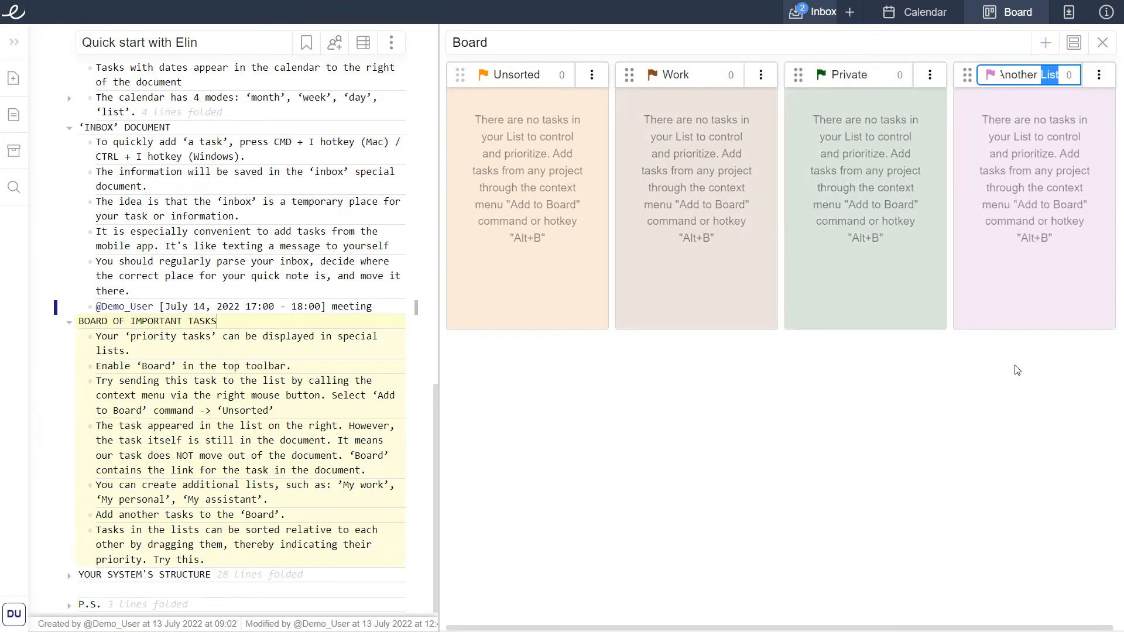
{"action": "type", "text": "Assistant"}
{"action": "key", "text": "Return"}
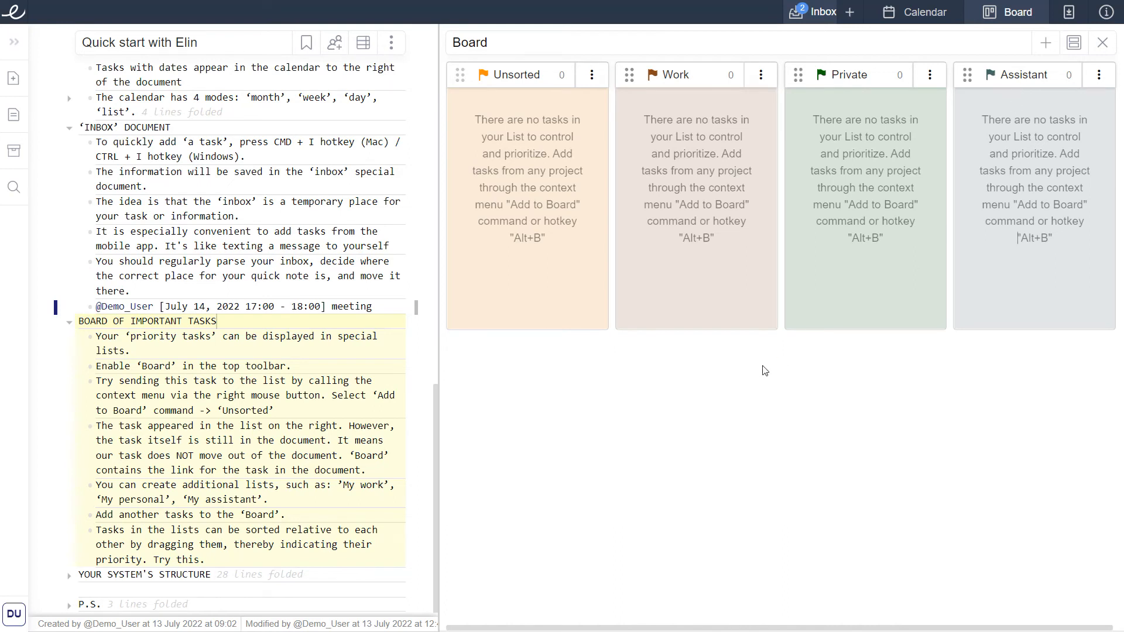
Add the 'Try sending this task to the list' line to the Work list on the board.
{"action": "left_click", "coordinate": [313, 409]}
{"action": "right_click", "coordinate": [312, 410]}
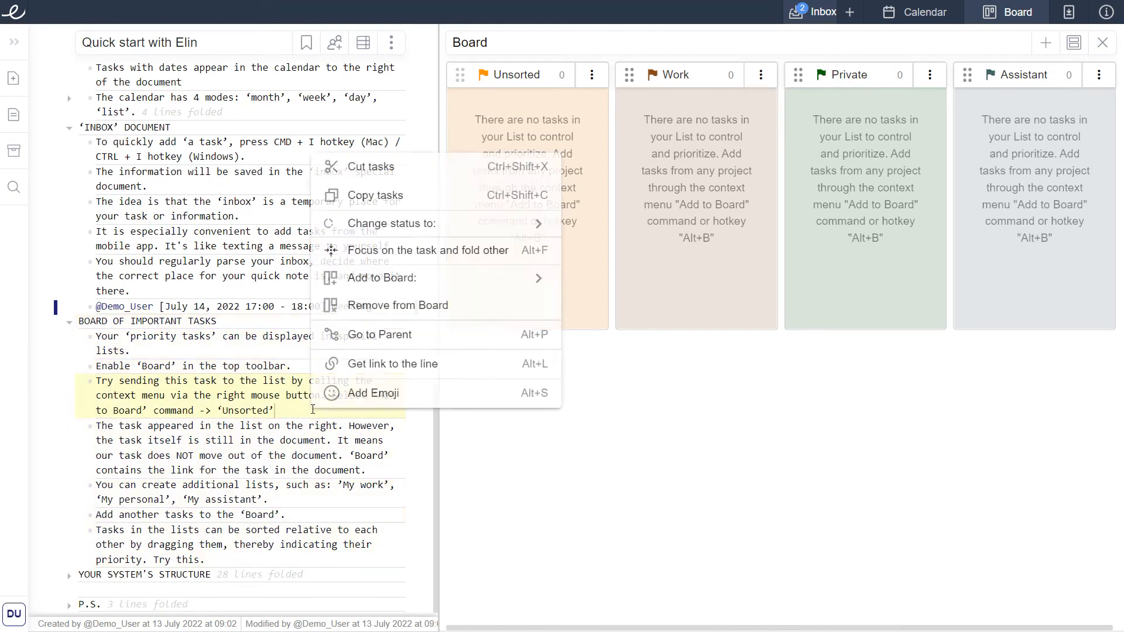
{"action": "mouse_move", "coordinate": [508, 279]}
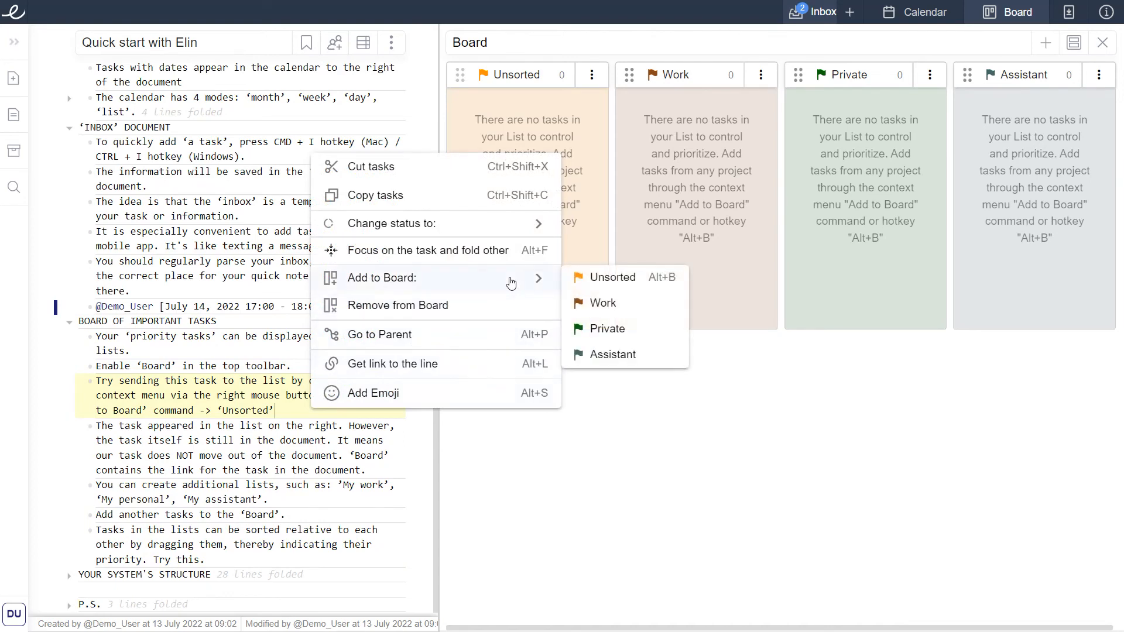
{"action": "left_click", "coordinate": [600, 304]}
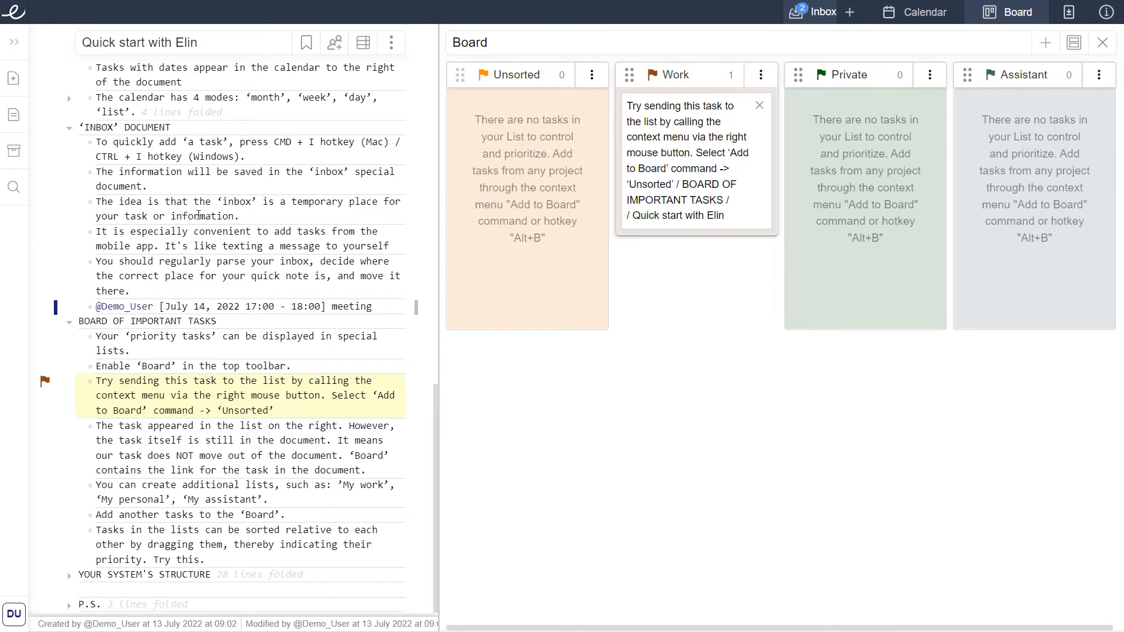
Open the Home construction document from the documents list.
{"action": "left_click", "coordinate": [18, 47]}
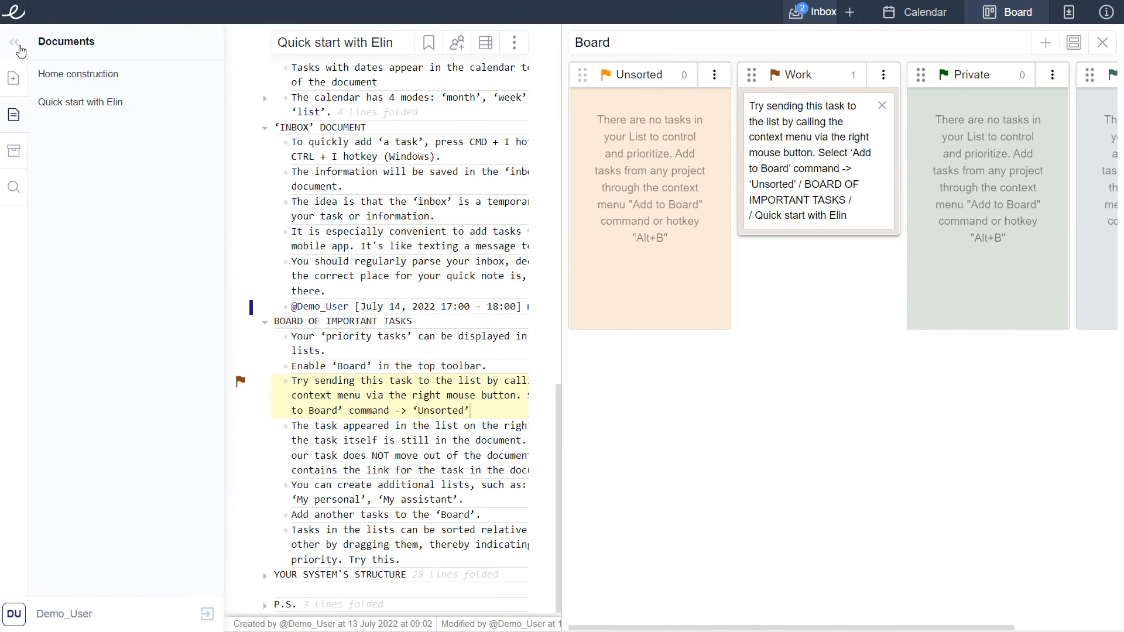
{"action": "left_click", "coordinate": [86, 79]}
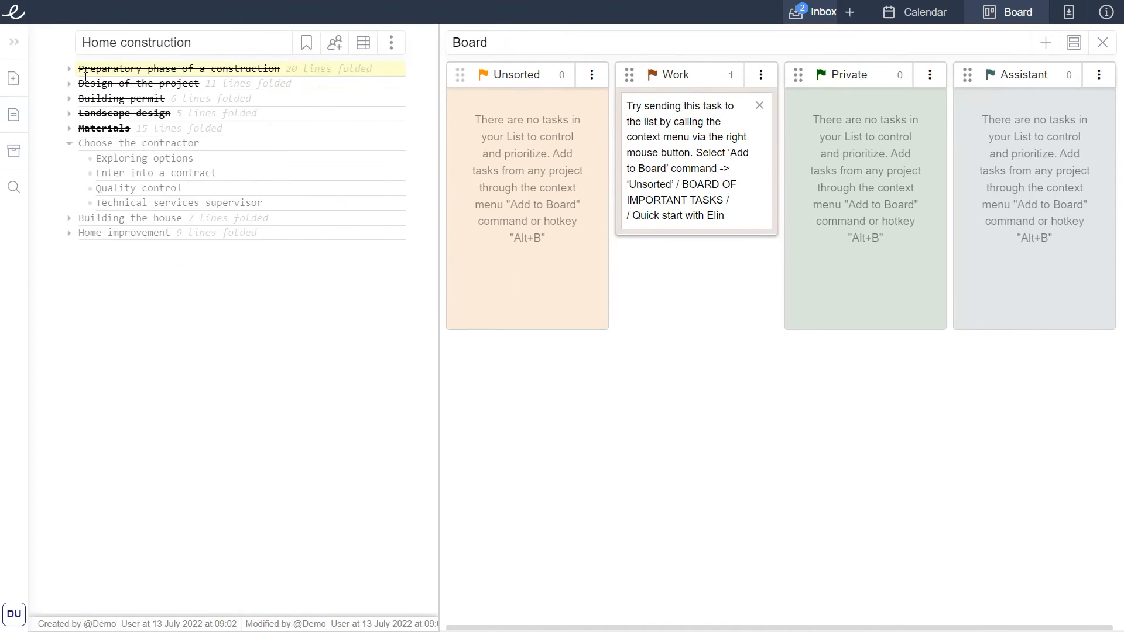
Add Exploring options, Enter into a contract and Quality control to the board's Unsorted list.
{"action": "left_click", "coordinate": [89, 113]}
{"action": "left_click", "coordinate": [91, 128]}
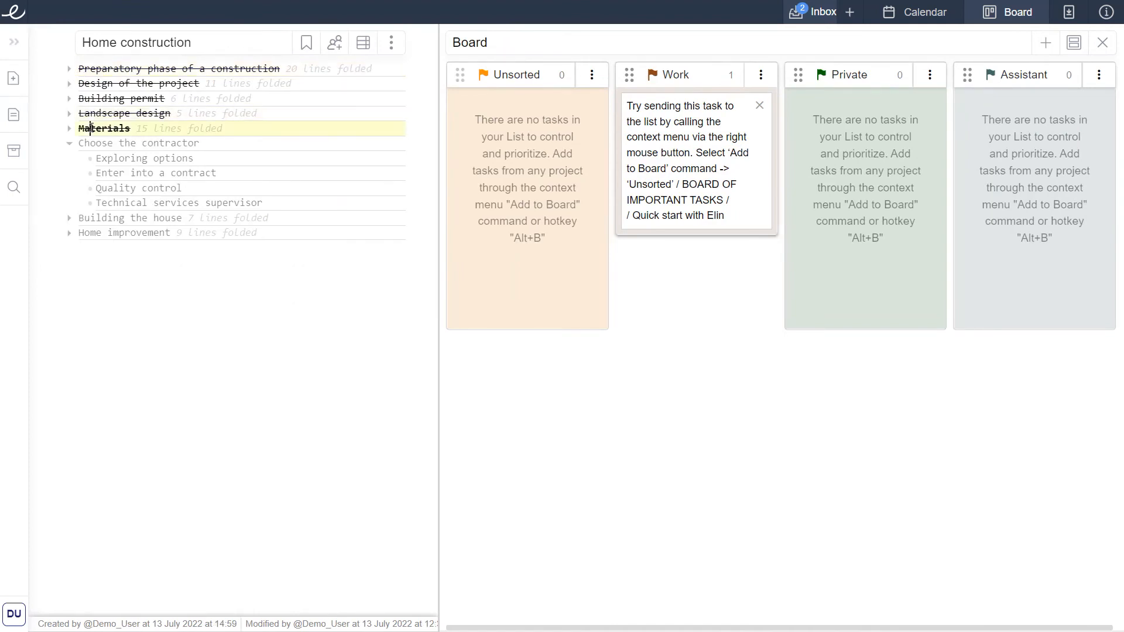
{"action": "key", "text": "Down"}
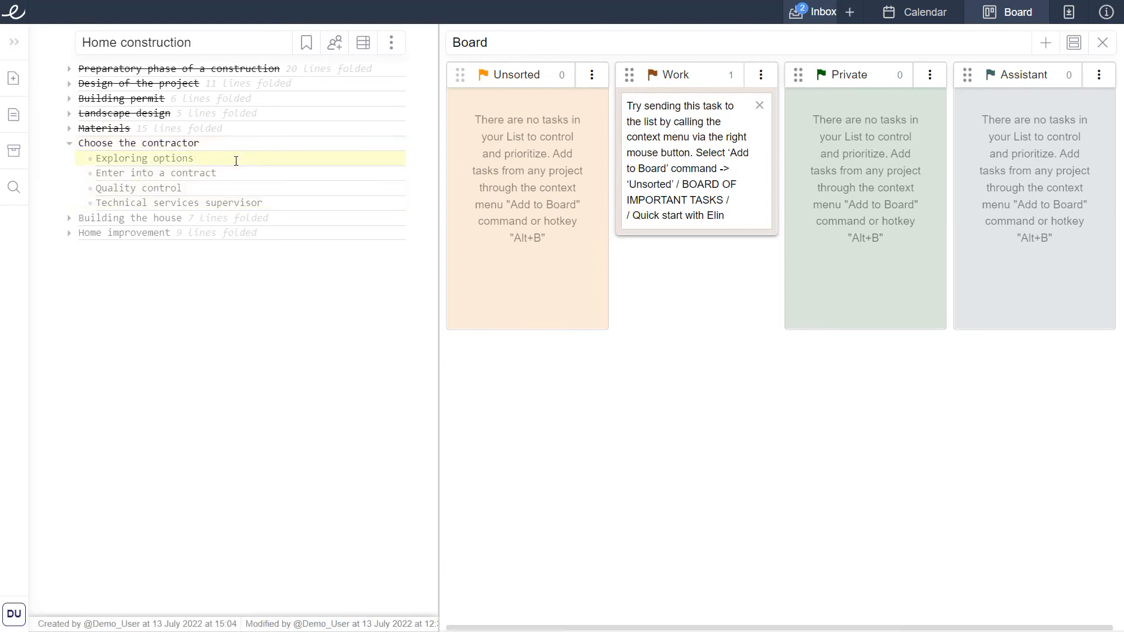
{"action": "key", "text": "alt+b"}
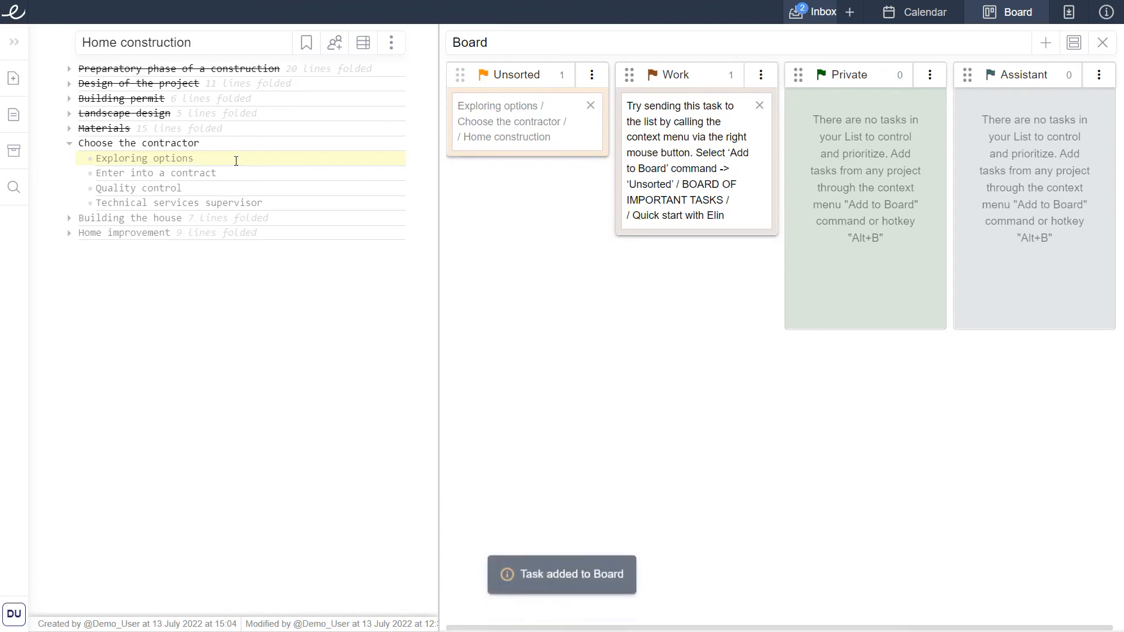
{"action": "left_click", "coordinate": [236, 172]}
{"action": "key", "text": "alt+b"}
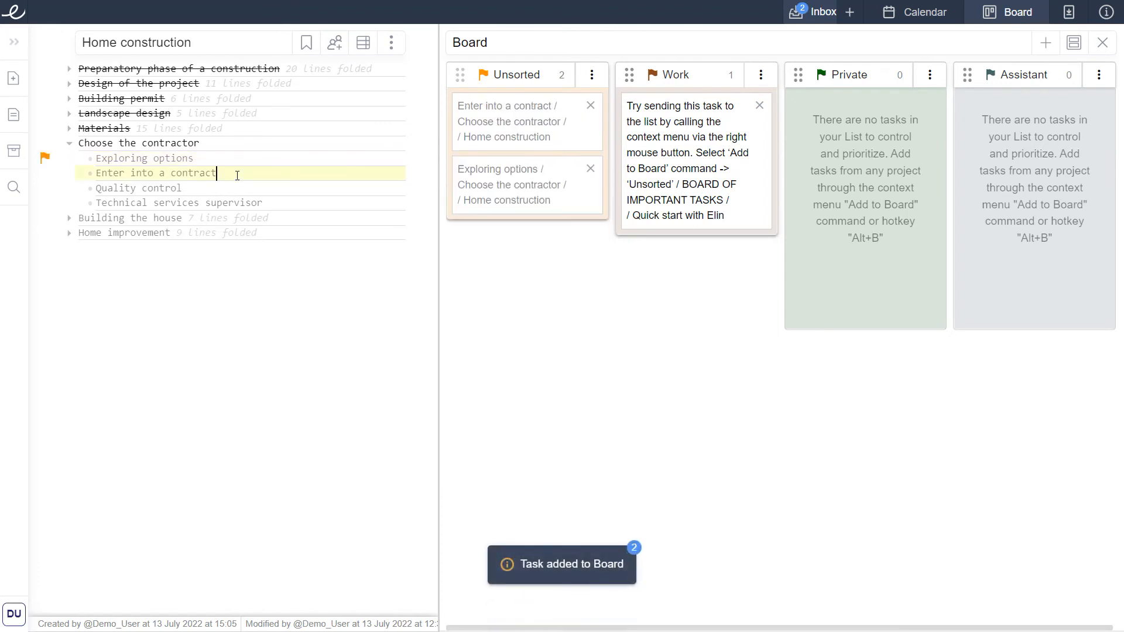
{"action": "left_click", "coordinate": [238, 188]}
{"action": "key", "text": "alt+b"}
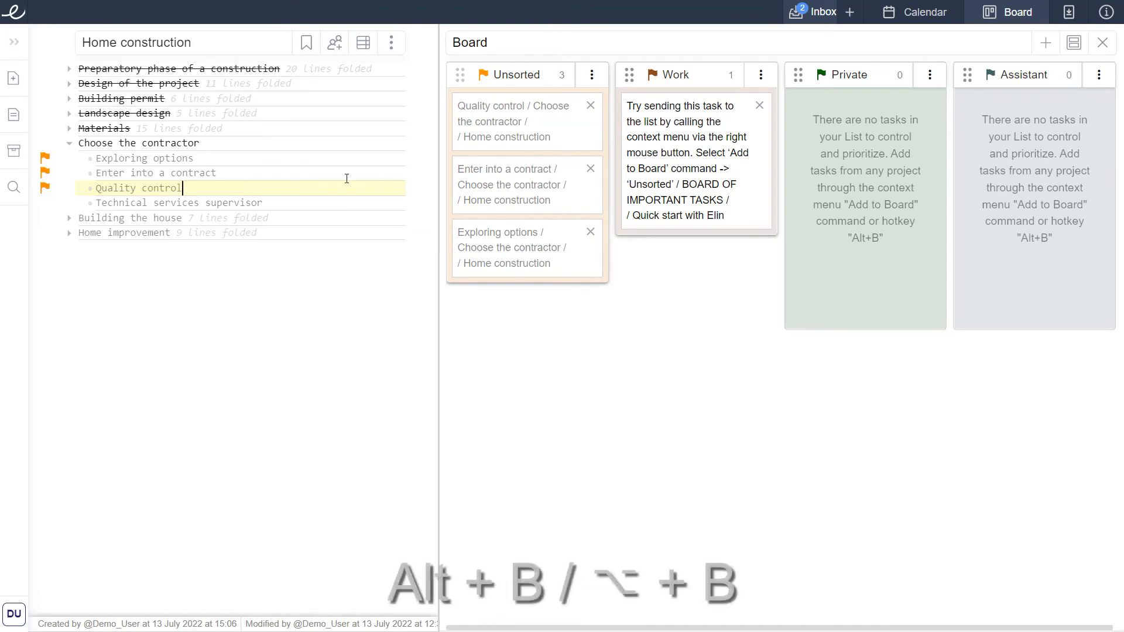
Move the three contractor tasks to the Private list, ordered Exploring options, Enter into a contract, Quality control.
{"action": "left_click_drag", "start_coordinate": [512, 128], "coordinate": [849, 135]}
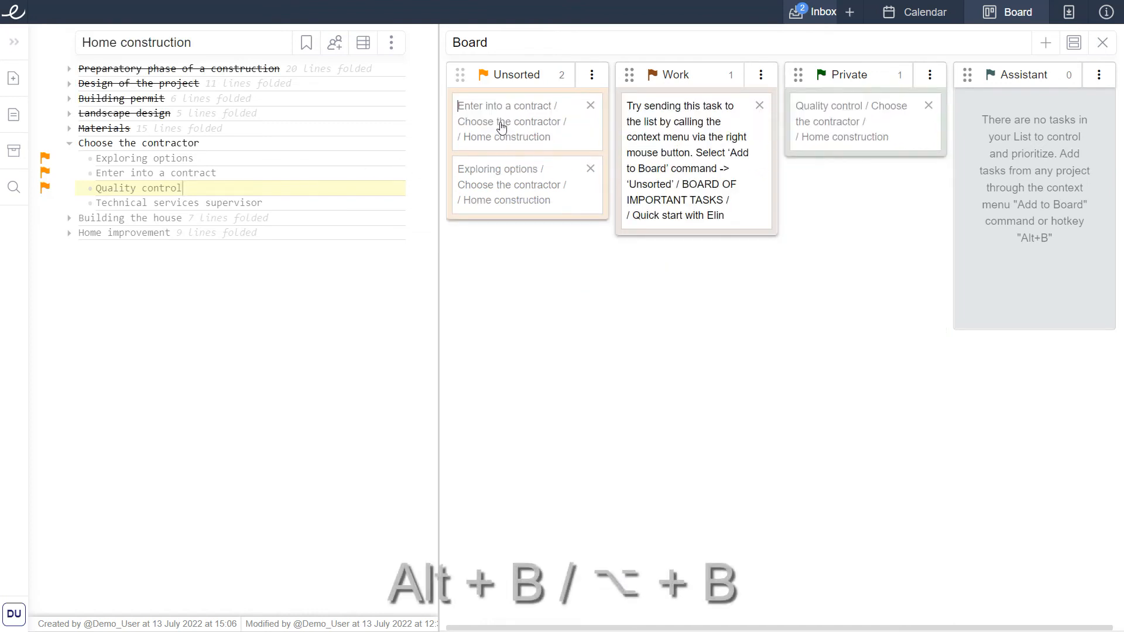
{"action": "left_click_drag", "start_coordinate": [499, 122], "coordinate": [835, 152]}
{"action": "left_click_drag", "start_coordinate": [494, 135], "coordinate": [853, 111]}
{"action": "left_click_drag", "start_coordinate": [860, 222], "coordinate": [861, 168]}
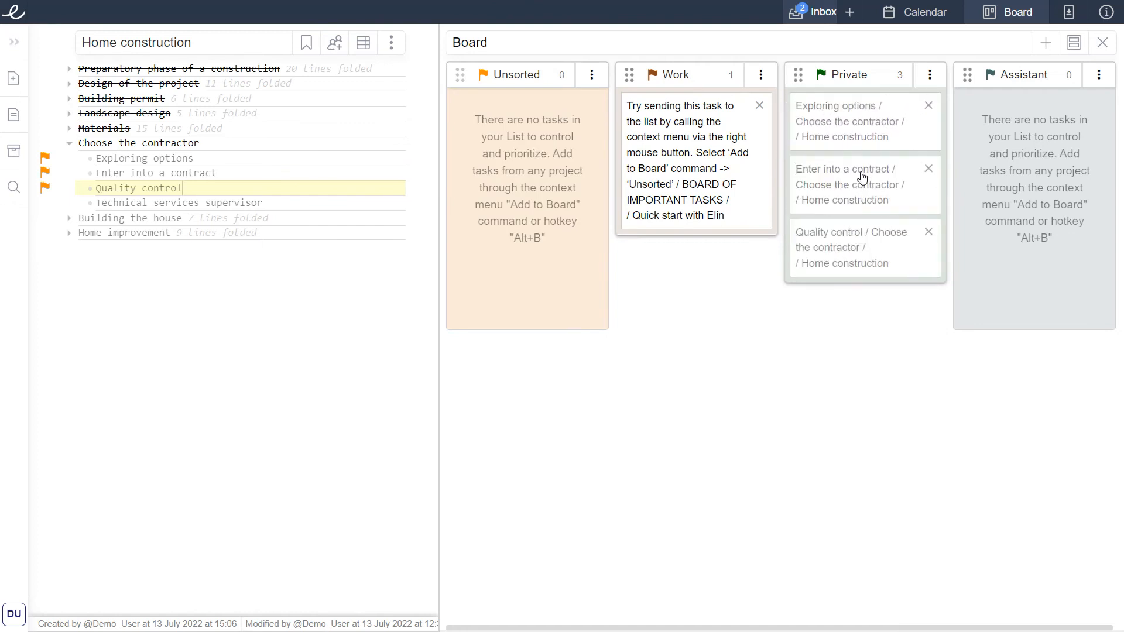
Open the Exploring options card to jump to its line in the document.
{"action": "left_click", "coordinate": [851, 123]}
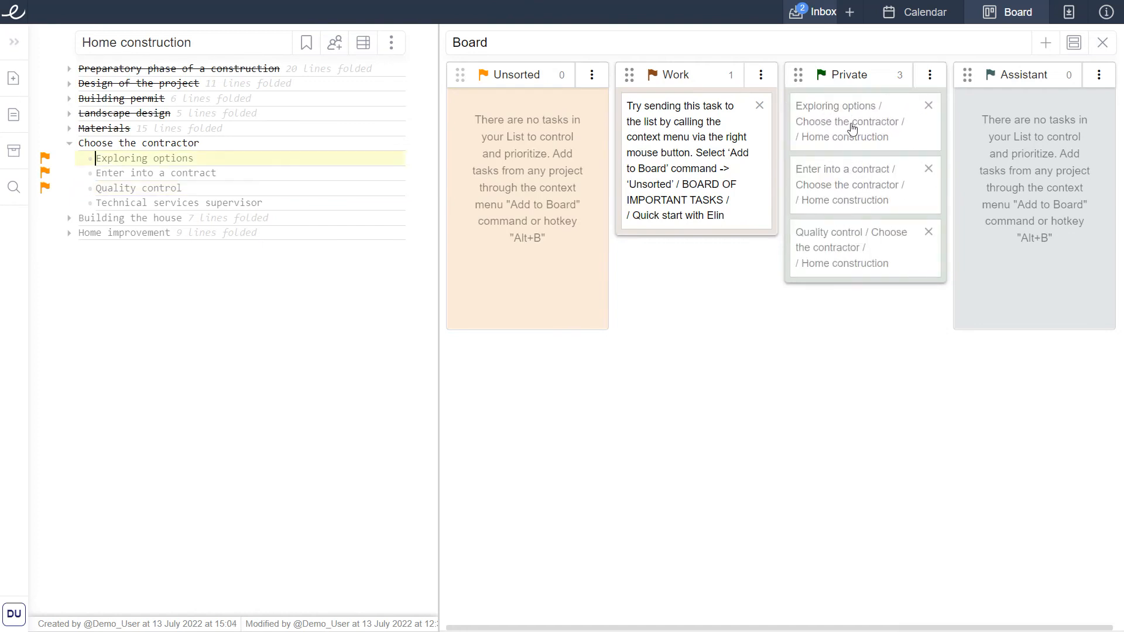
{"action": "left_click", "coordinate": [395, 160]}
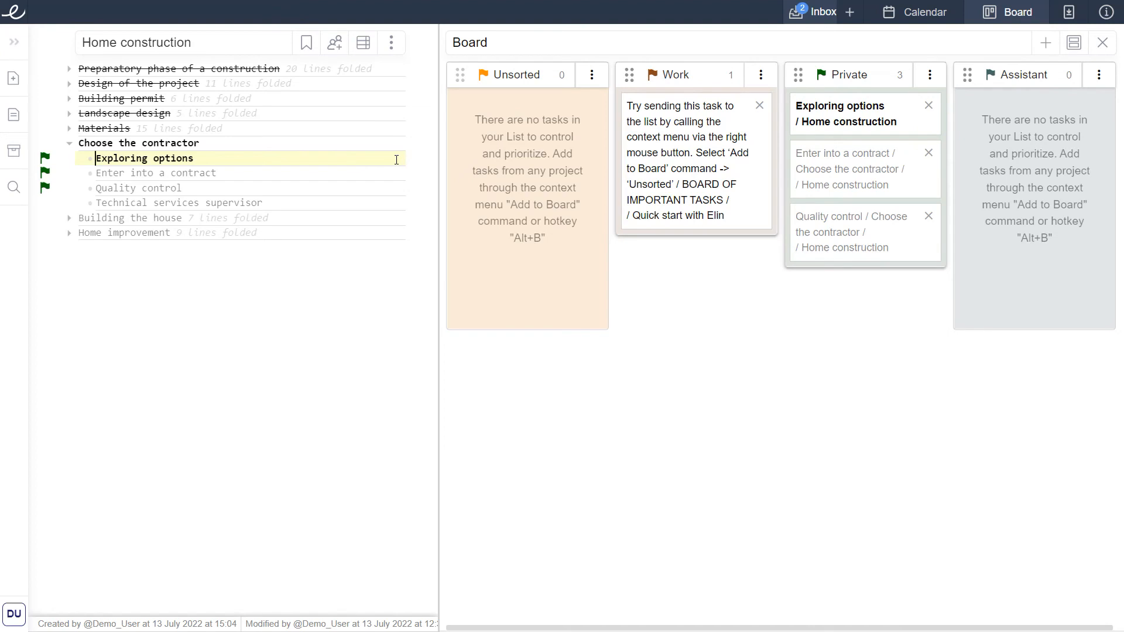
Close the board and open the Quick start with Elin document.
{"action": "left_click", "coordinate": [1103, 42]}
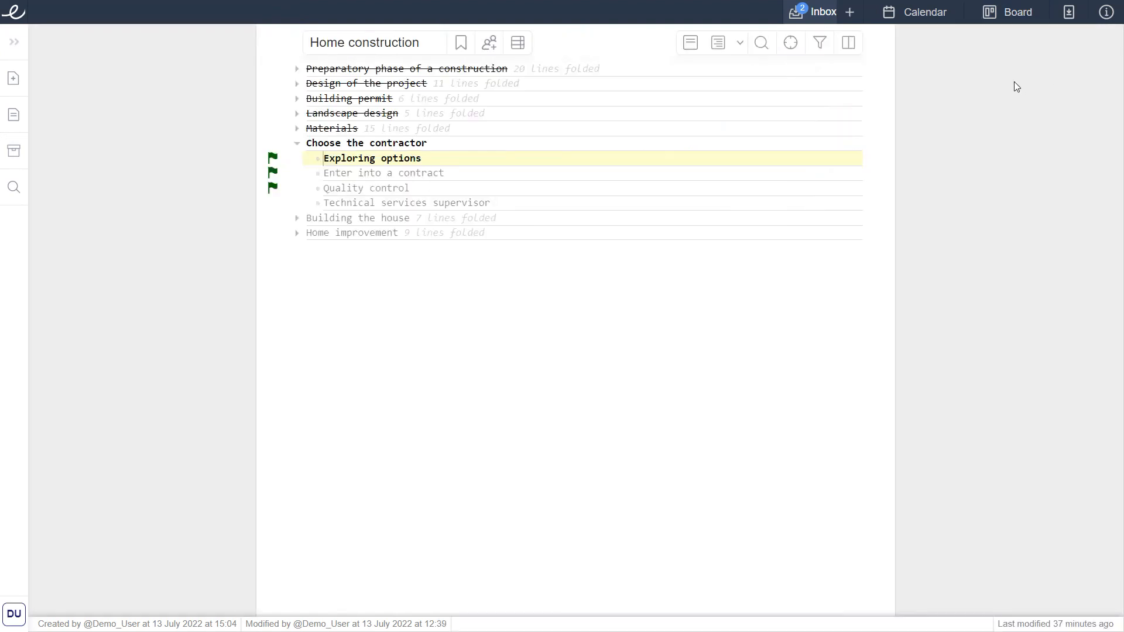
{"action": "left_click", "coordinate": [14, 41]}
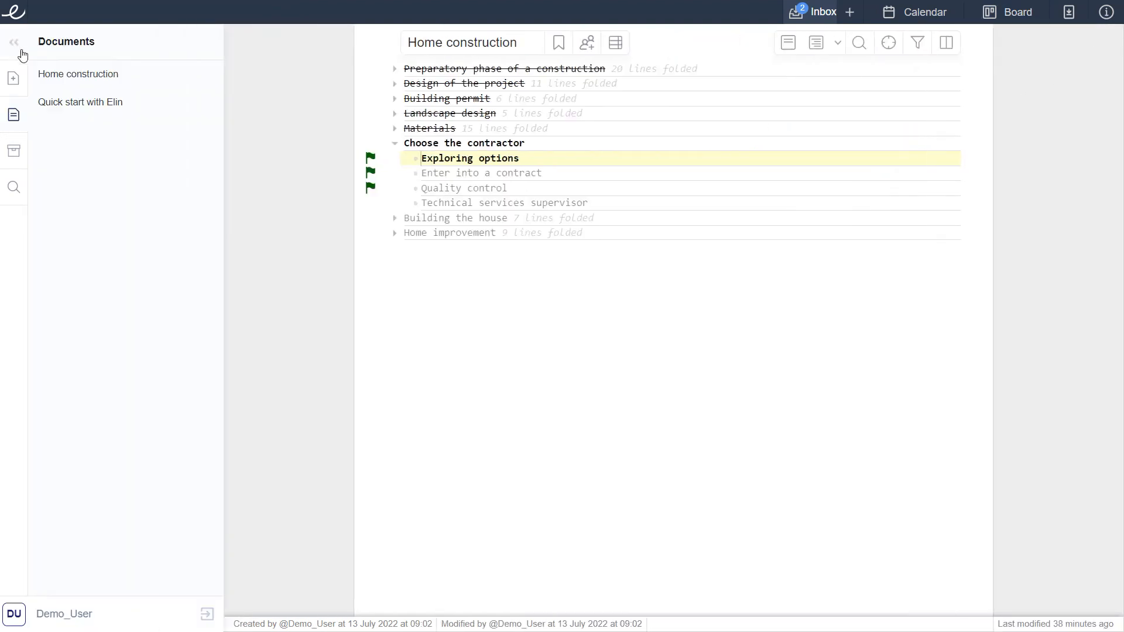
{"action": "left_click", "coordinate": [83, 103]}
Select the sample structure from 'Routine' through contractors contacts under YOUR SYSTEM'S STRUCTURE.
{"action": "scroll", "coordinate": [345, 268], "scroll_direction": "down", "scroll_amount": 8}
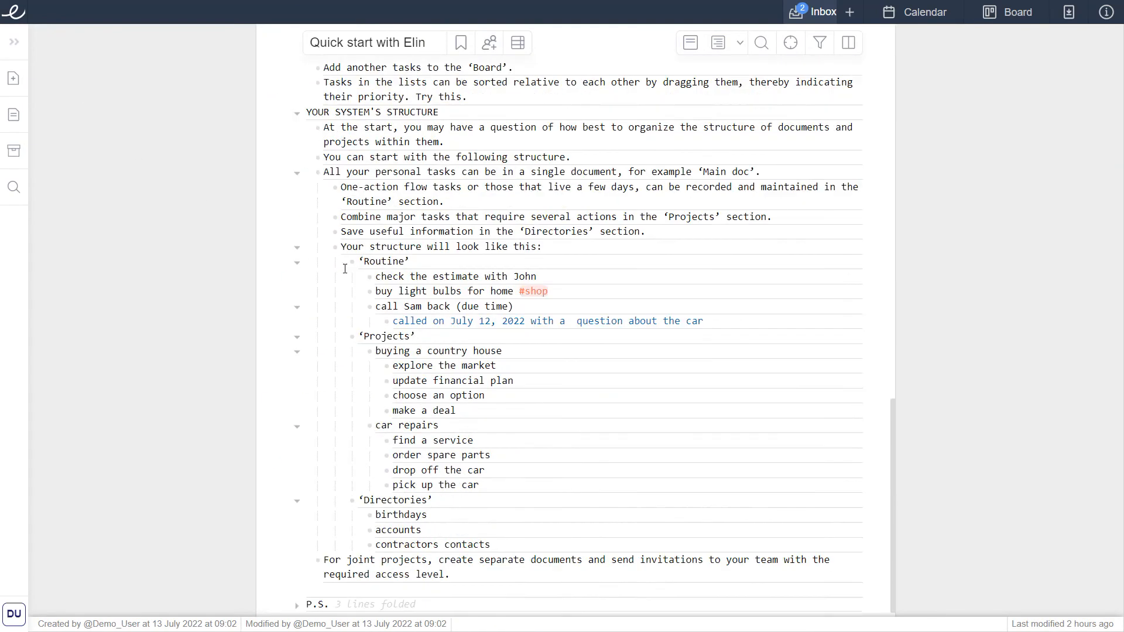
{"action": "left_click", "coordinate": [376, 114]}
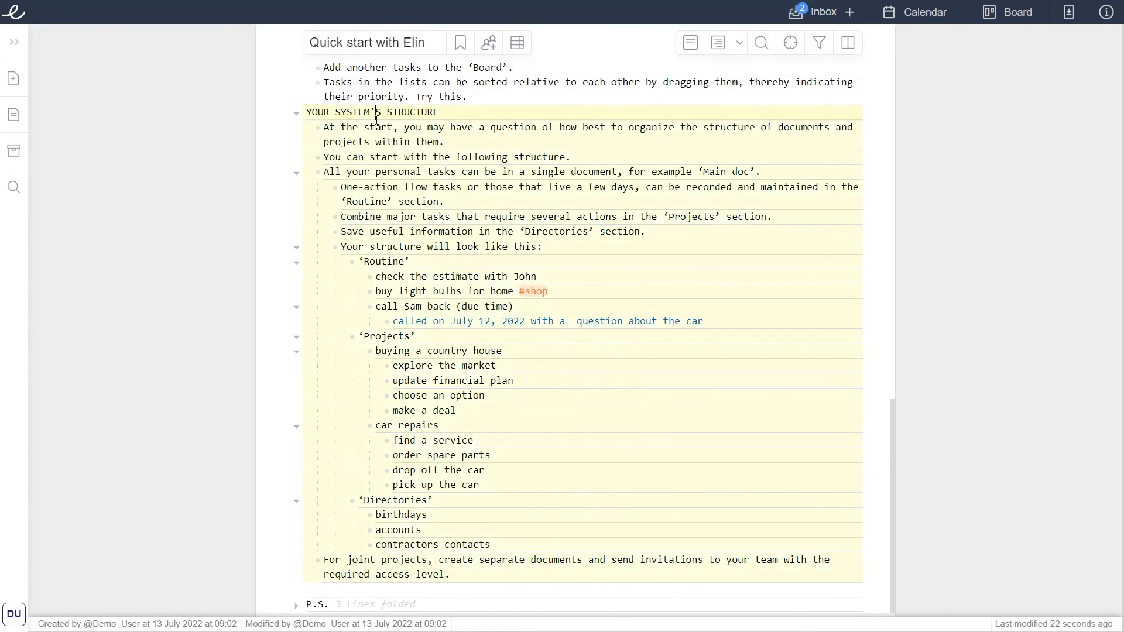
{"action": "left_click_drag", "start_coordinate": [358, 261], "coordinate": [494, 545]}
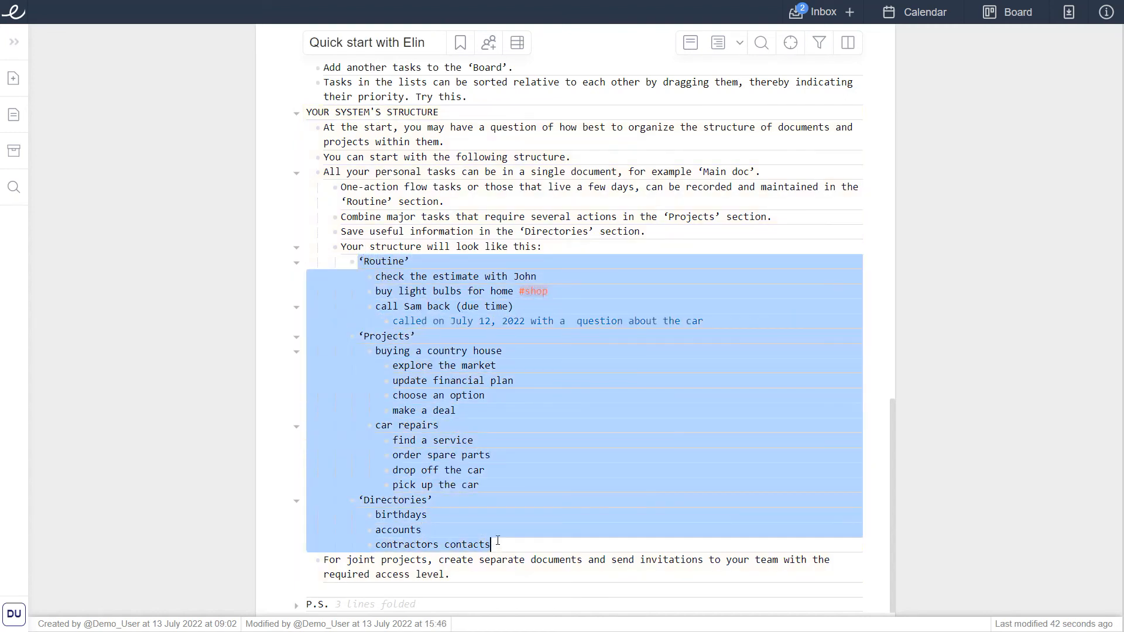
Create a new document titled Main holding the copied structure and bookmark it.
{"action": "left_click", "coordinate": [24, 48]}
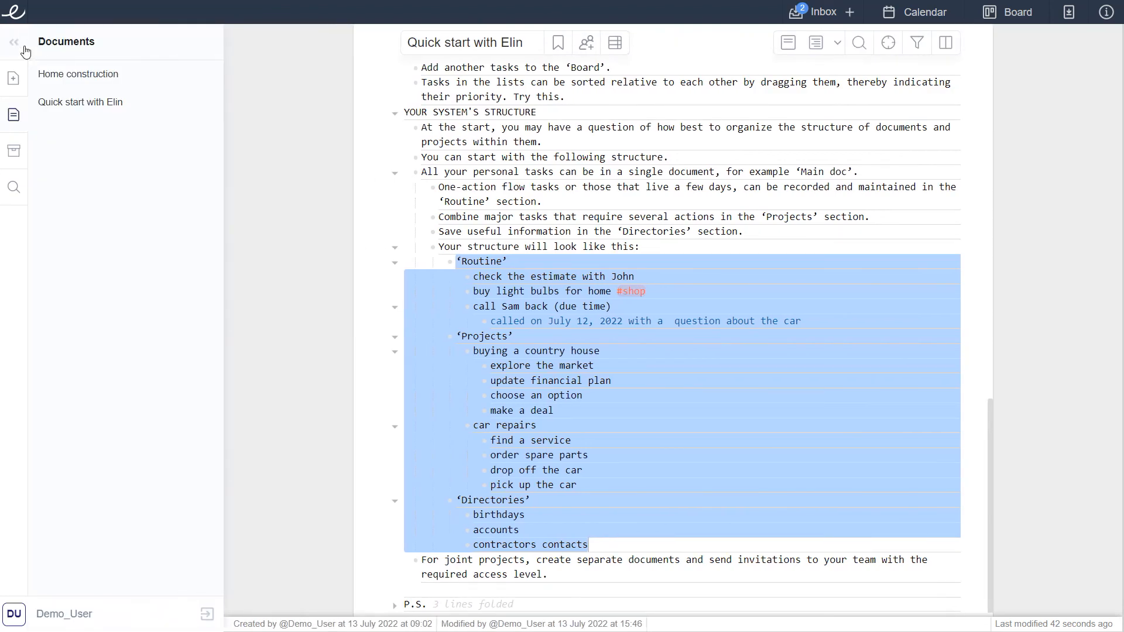
{"action": "left_click", "coordinate": [19, 77]}
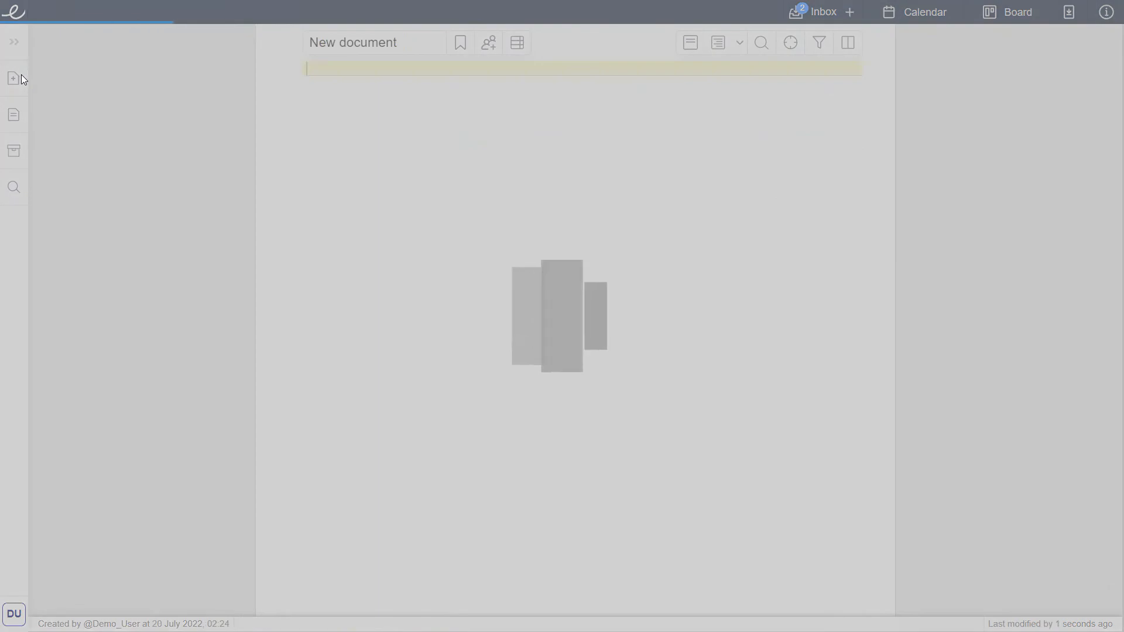
{"action": "triple_click", "coordinate": [416, 43]}
{"action": "type", "text": "Main"}
{"action": "left_click", "coordinate": [461, 42]}
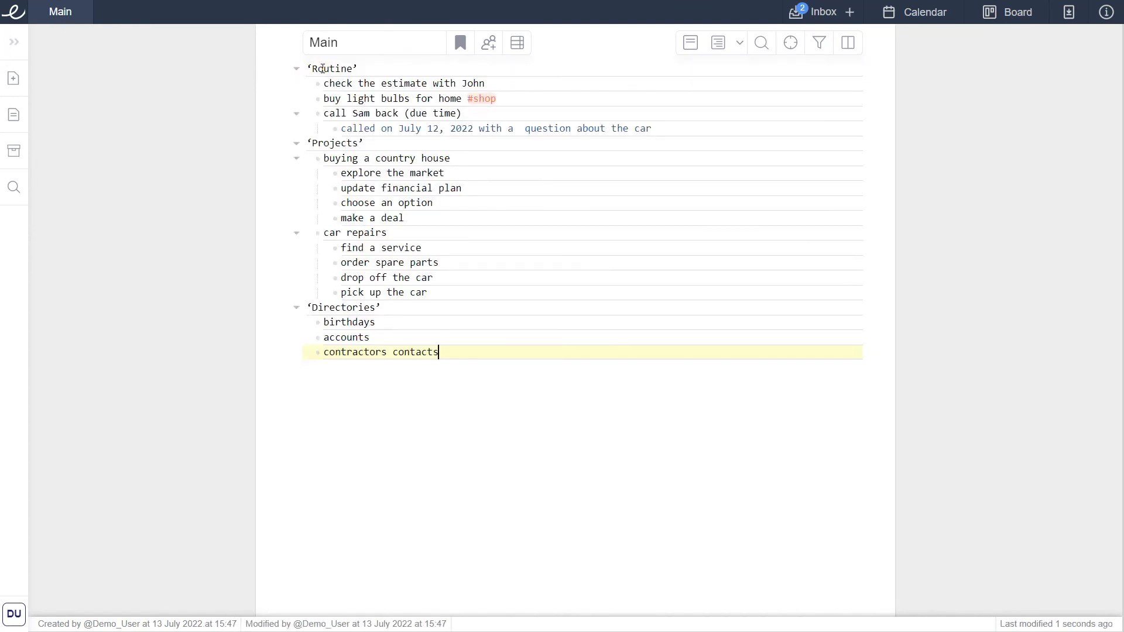
Review the 'Routine', 'Projects' and 'Directories' sections of the Main document.
{"action": "left_click", "coordinate": [367, 68]}
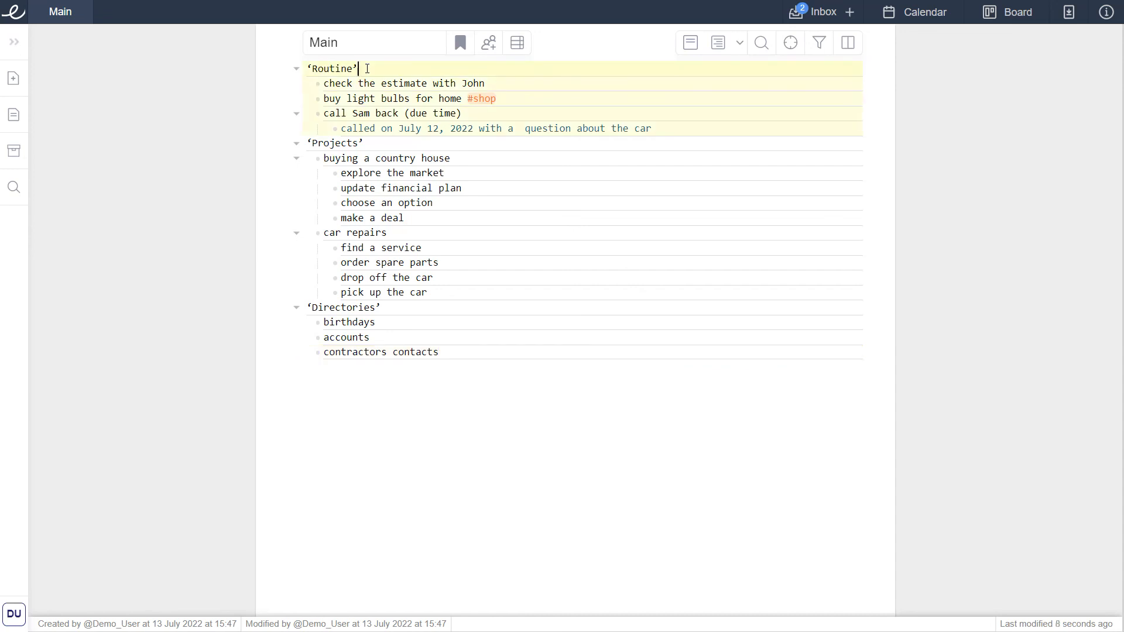
{"action": "left_click", "coordinate": [385, 143]}
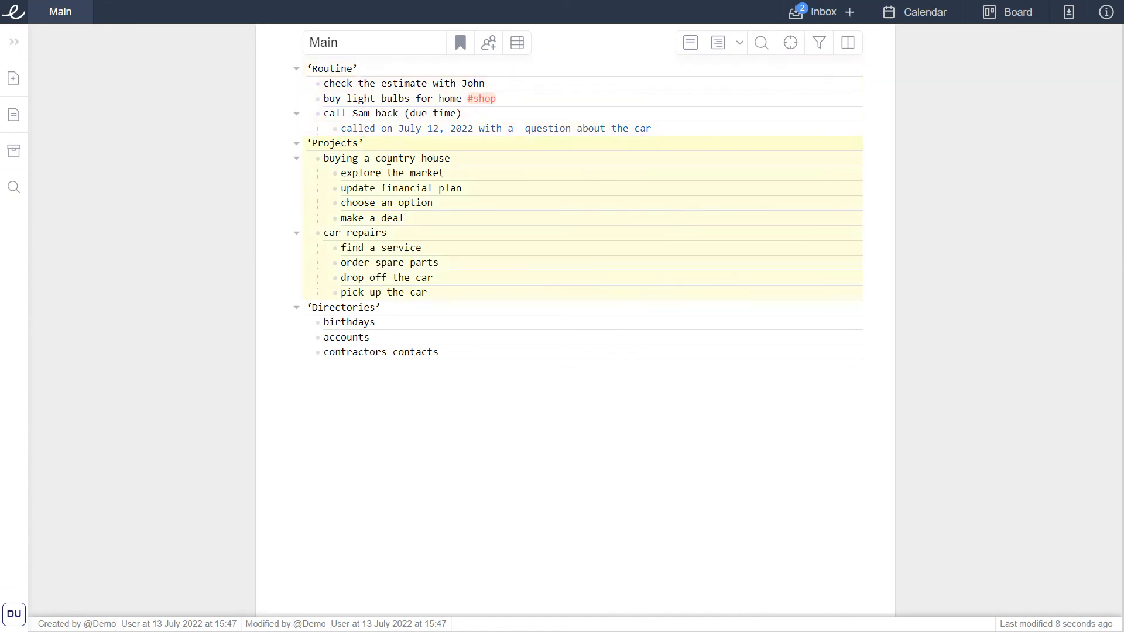
{"action": "left_click", "coordinate": [408, 308]}
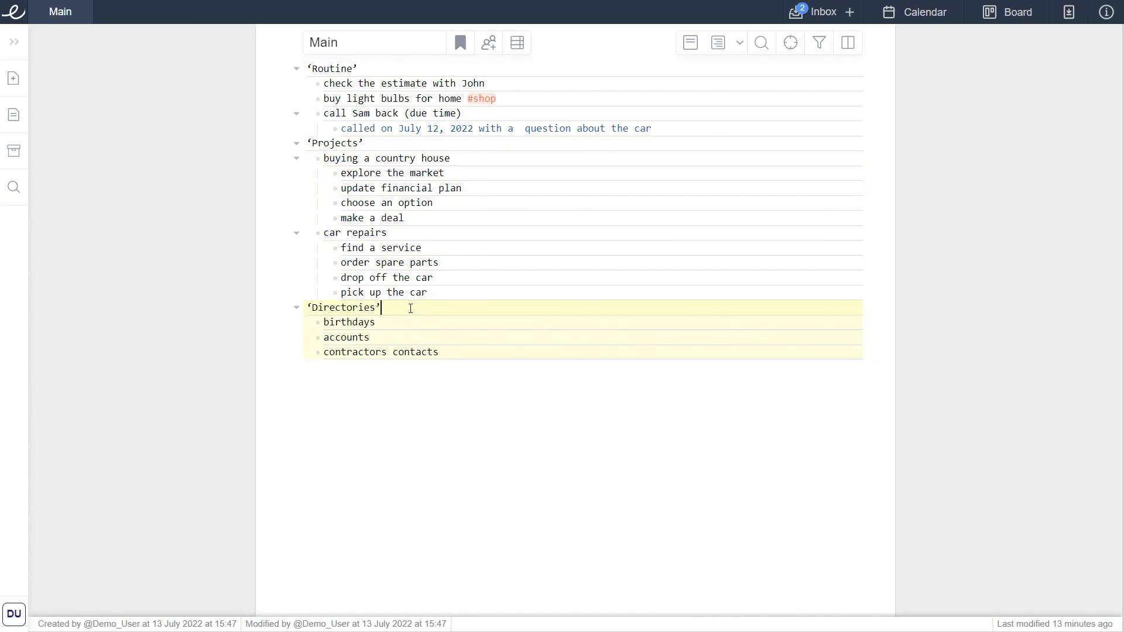
Open the sharing dialog from the documents list, inspect the access role options, and close it.
{"action": "left_click", "coordinate": [16, 41]}
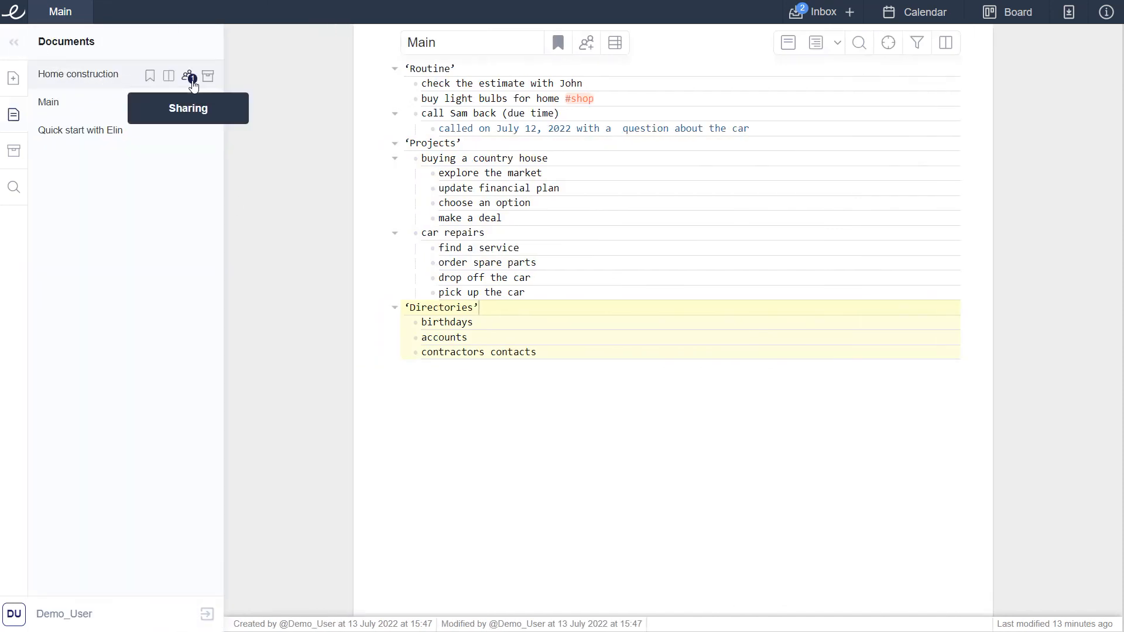
{"action": "left_click", "coordinate": [188, 77]}
{"action": "left_click", "coordinate": [606, 147]}
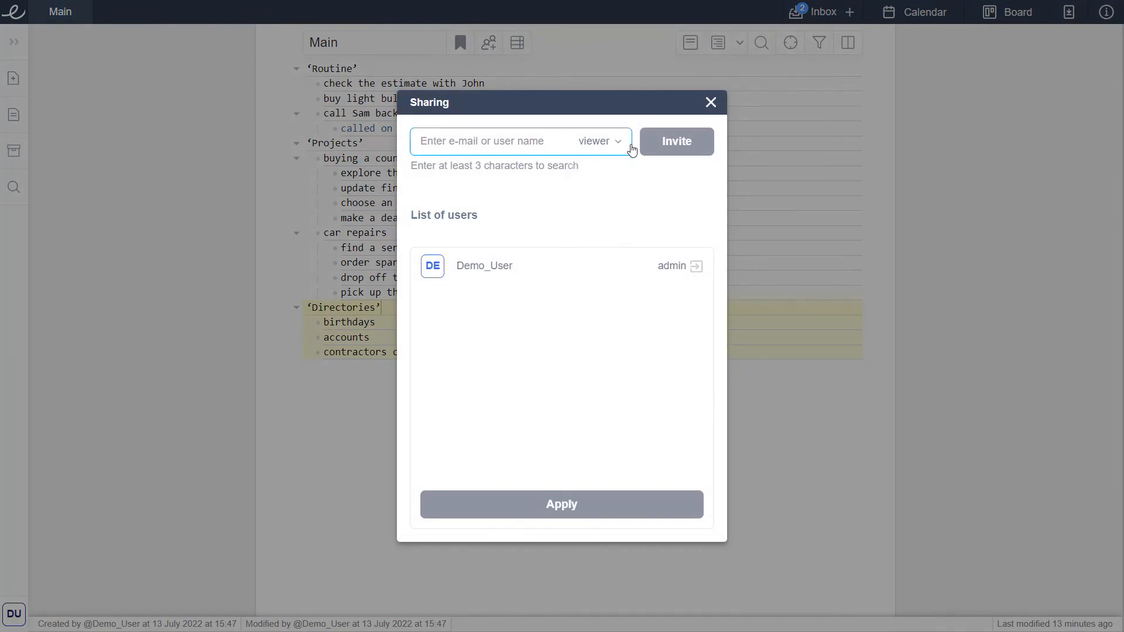
{"action": "left_click", "coordinate": [711, 104]}
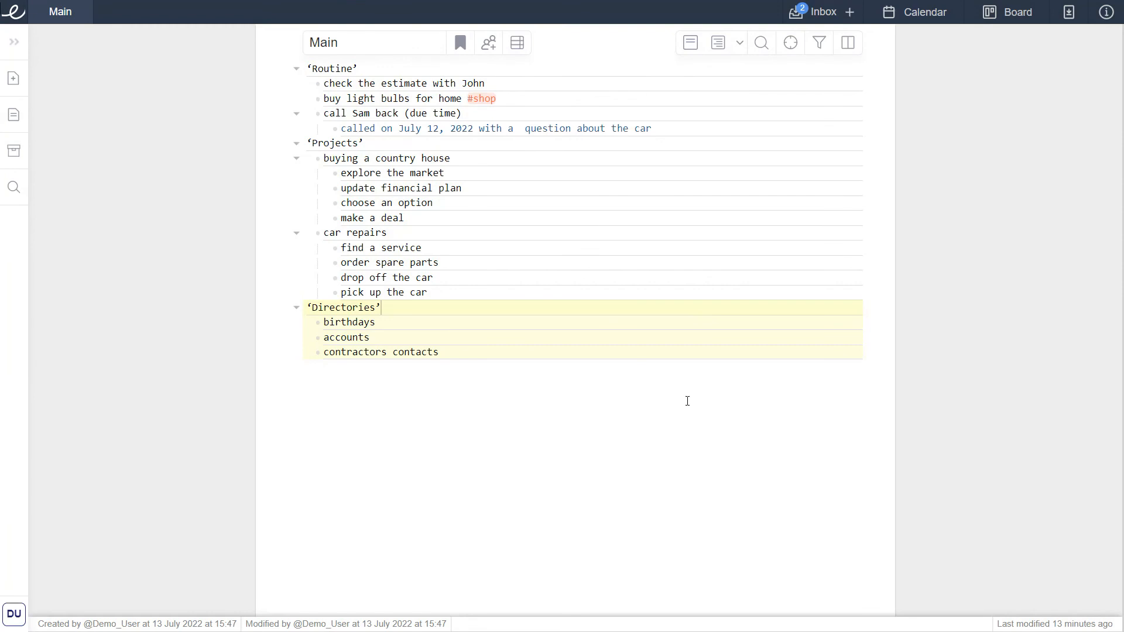
Open the help menu with the Tutorial option.
{"action": "left_click", "coordinate": [1103, 16]}
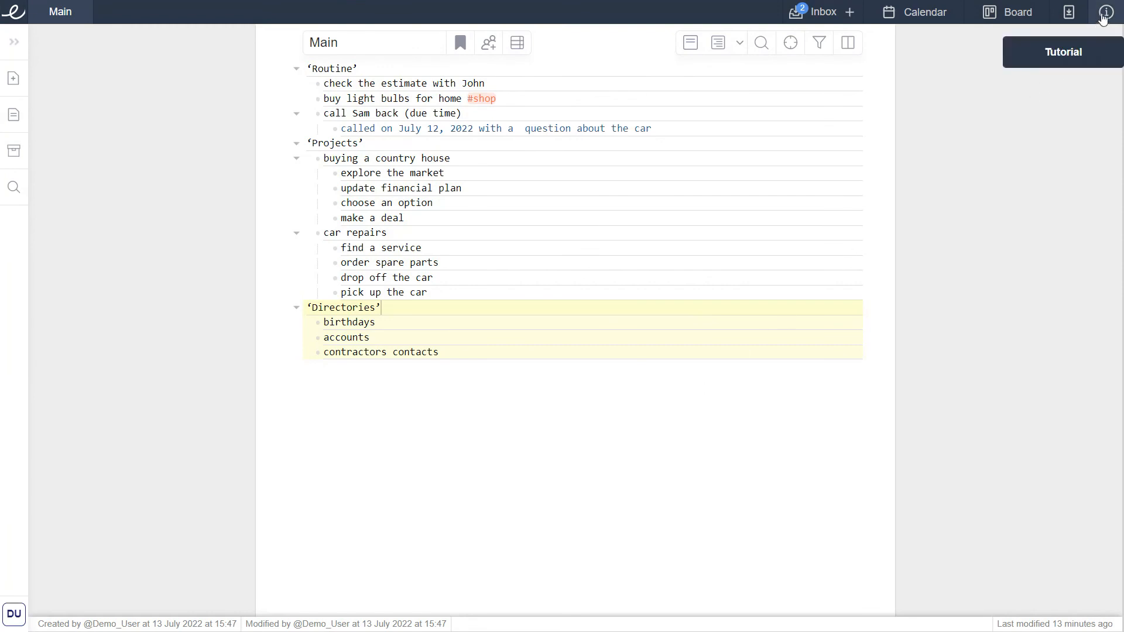